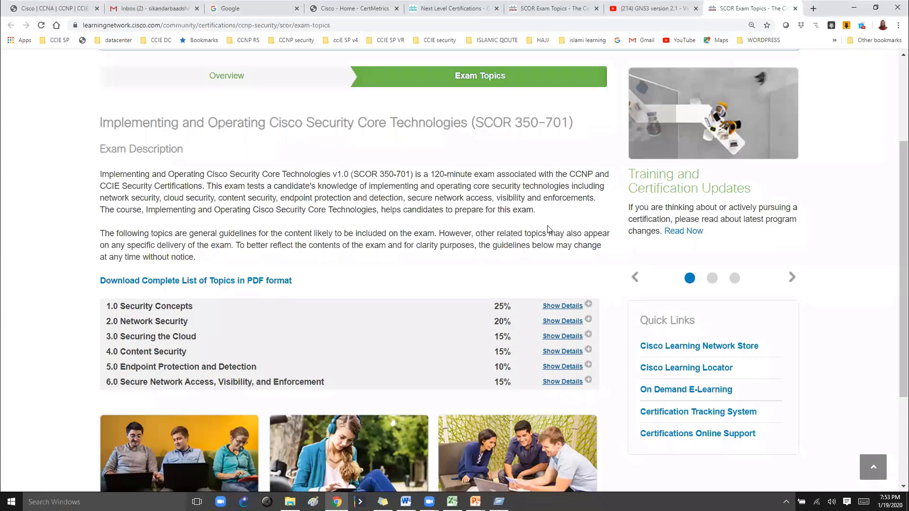
Leave the slide show for the 'Cisco - Home - CertMetrics' tab listing upcoming expirations.
key("alt+Tab")
key("alt+Tab")
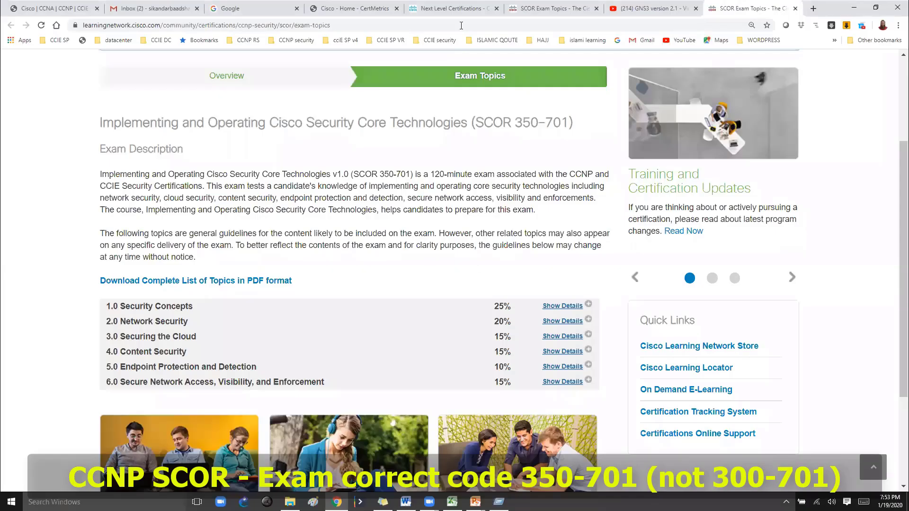
left_click(455, 8)
Search Google for 'ccnp scor exam topics' and open the 'SCOR Exam Topics' result.
left_click(362, 10)
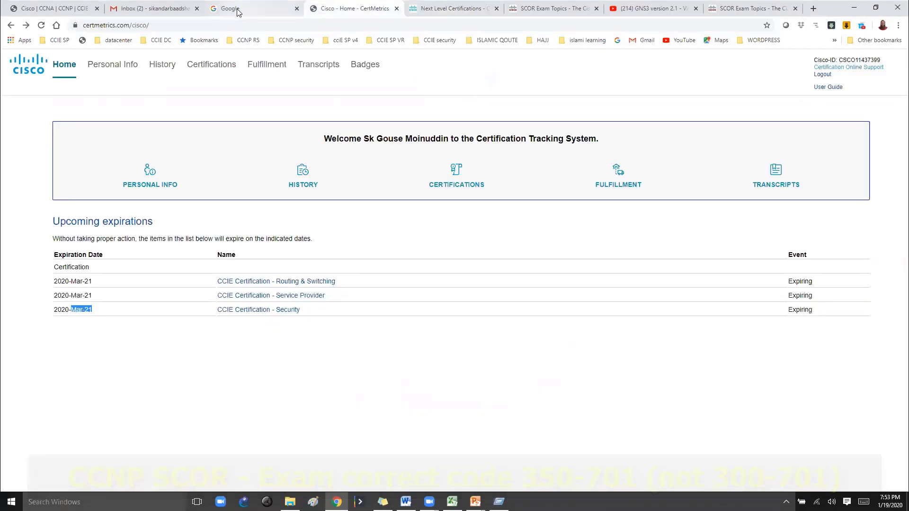
left_click(237, 11)
left_click(361, 210)
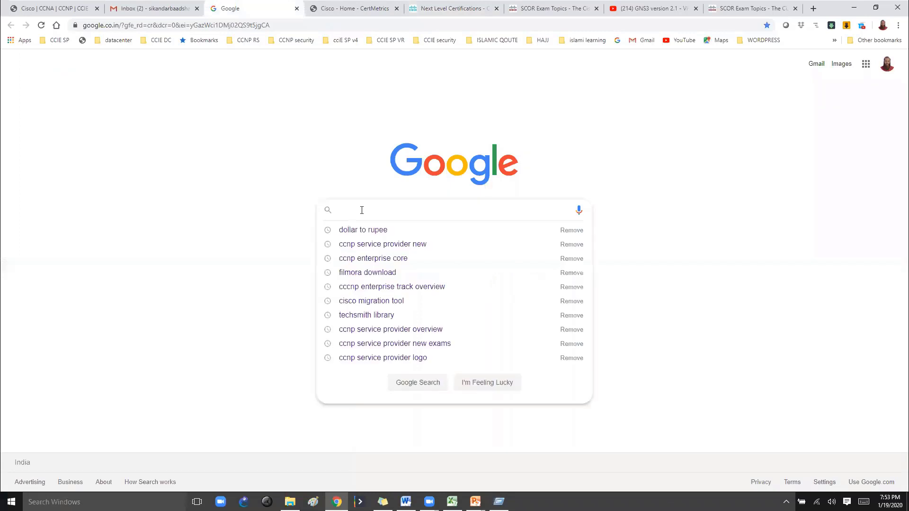
type("ccnp scor")
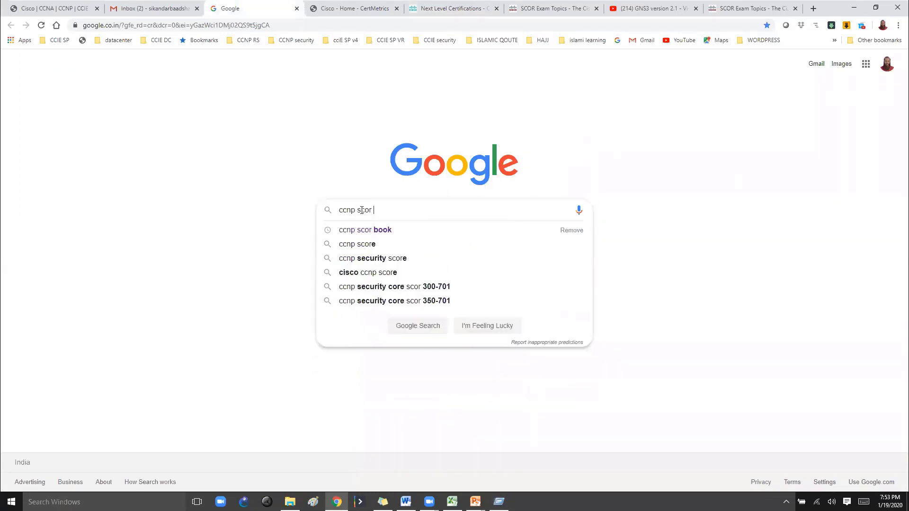
type(" exam ")
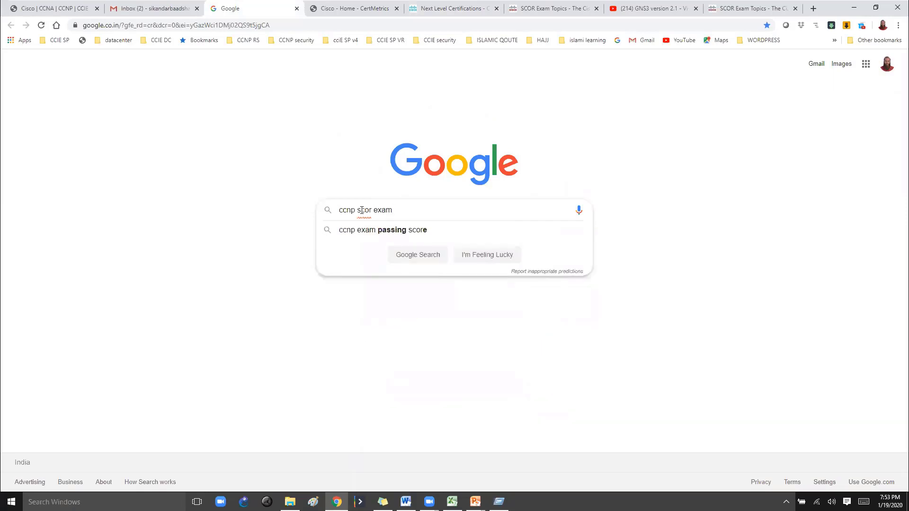
type("topics")
key("Return")
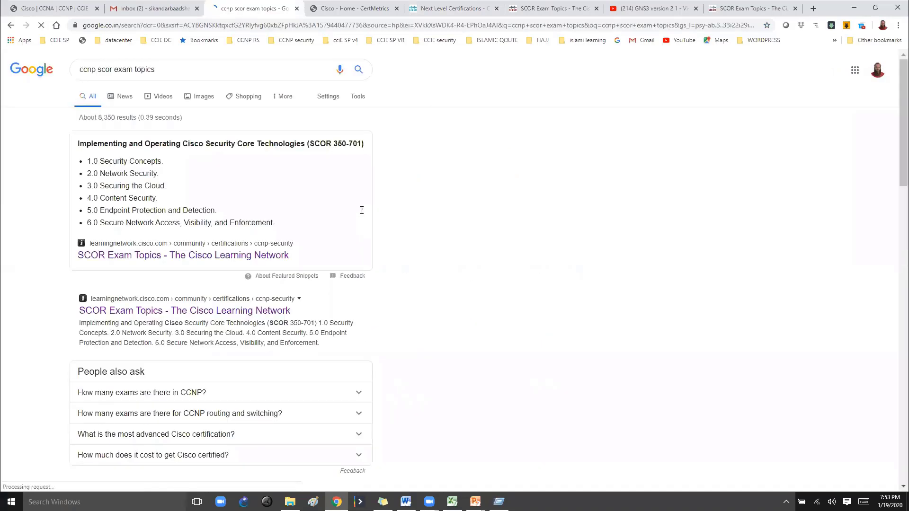
left_click(217, 260)
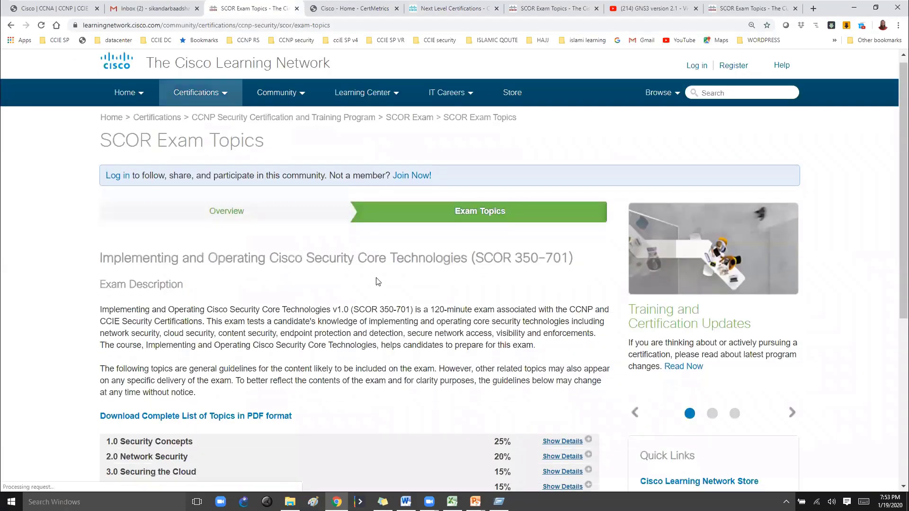
scroll(377, 282, "down", 3)
scroll(371, 245, "up", 1)
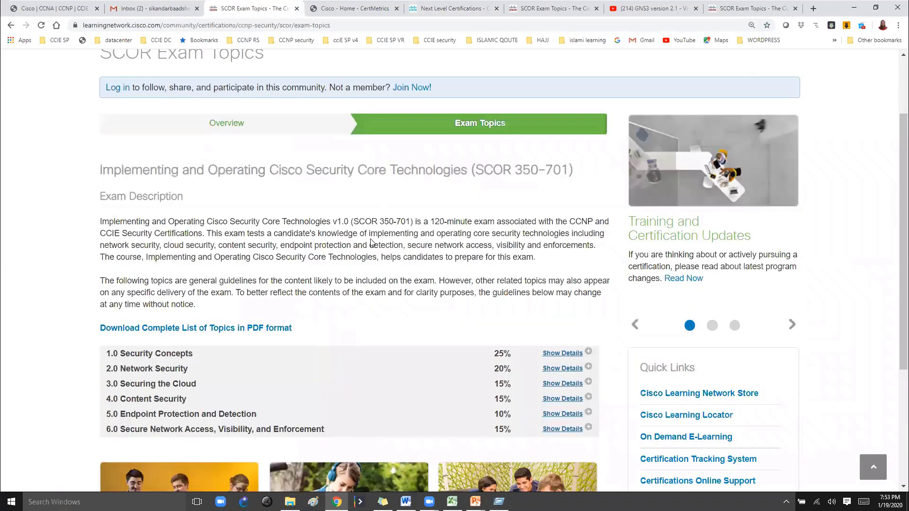
scroll(395, 294, "down", 3)
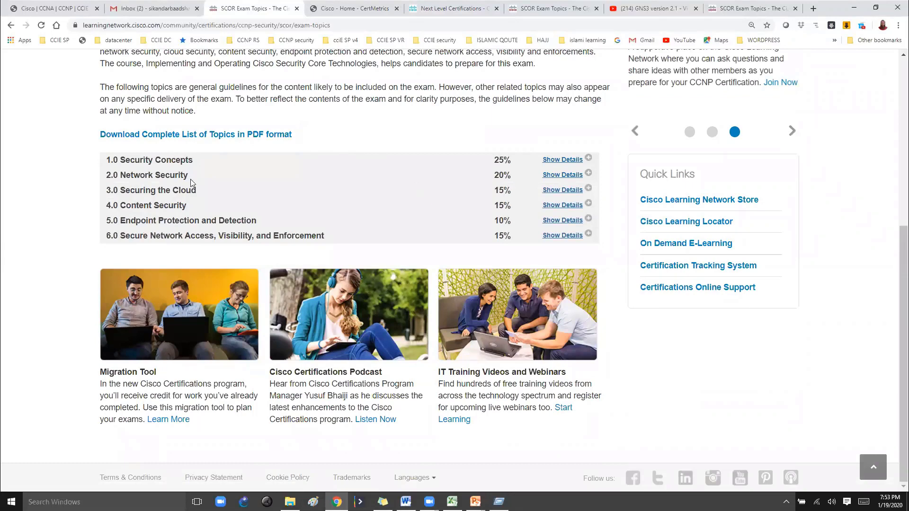
Show details for 1.0 Security Concepts to list subtopics 1.1 through 1.9.
left_click(566, 159)
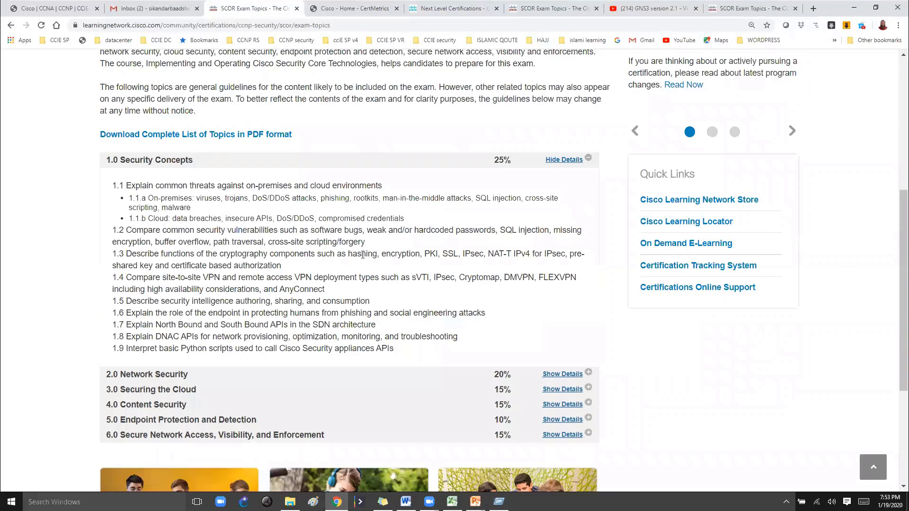
key("ctrl+shift+1")
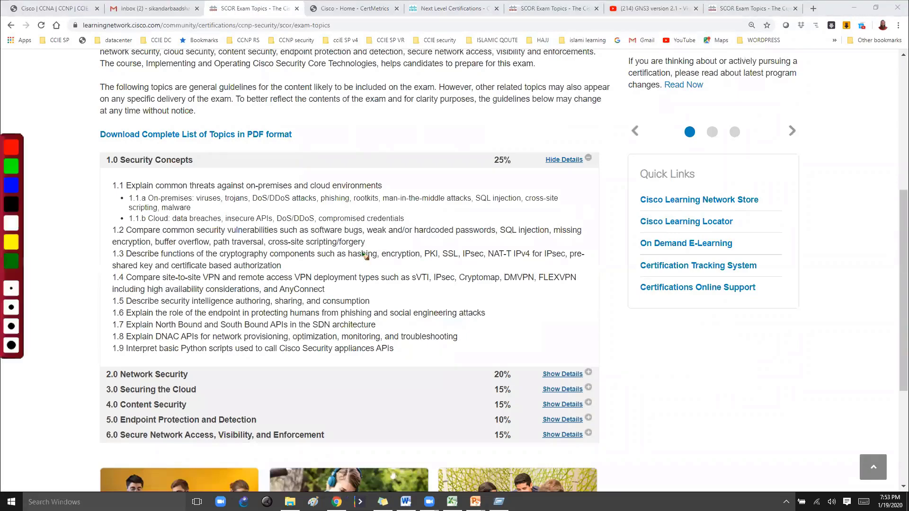
left_click_drag(193, 150, 129, 170)
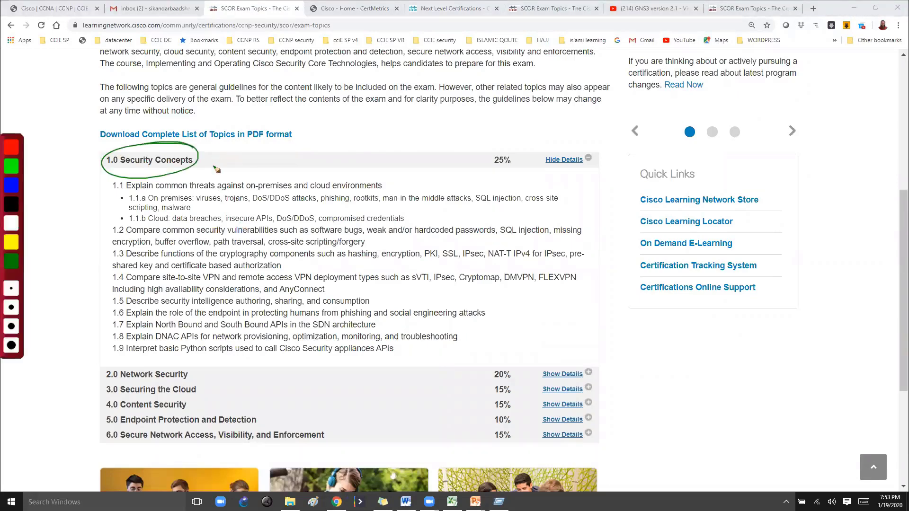
left_click_drag(217, 151, 218, 169)
mouse_move(206, 150)
left_mouse_down()
mouse_move(271, 158)
mouse_move(275, 173)
left_mouse_up()
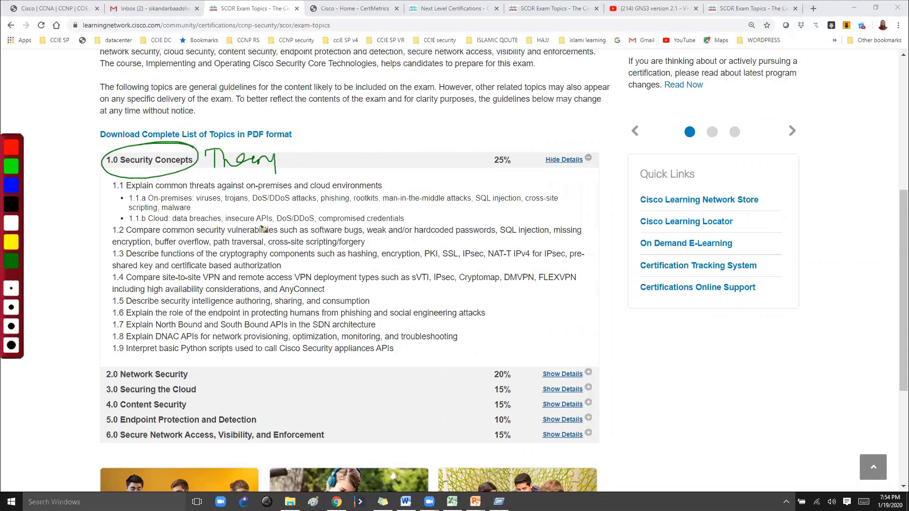
mouse_move(122, 234)
left_mouse_down()
mouse_move(368, 230)
mouse_move(118, 227)
left_mouse_up()
mouse_move(362, 163)
left_mouse_down()
mouse_move(351, 171)
mouse_move(372, 172)
left_mouse_up()
mouse_move(377, 159)
left_mouse_down()
mouse_move(417, 166)
mouse_move(440, 158)
left_mouse_up()
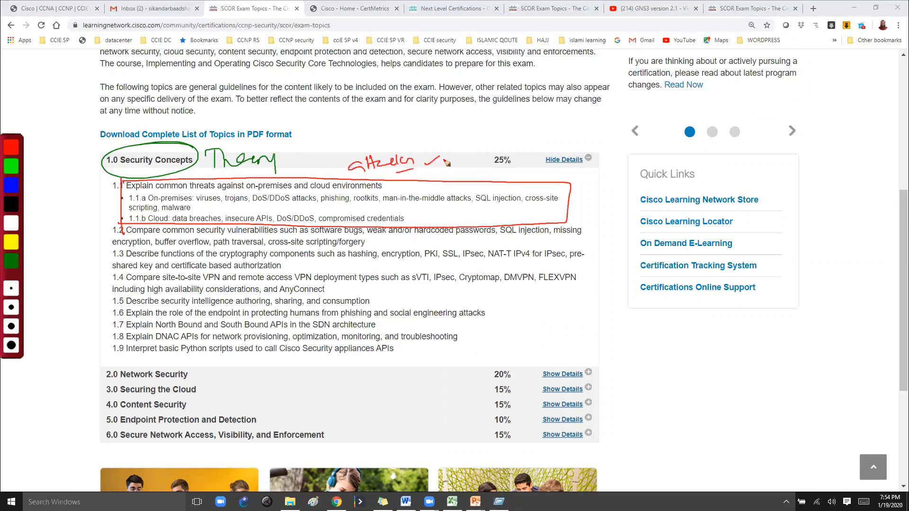
left_click_drag(266, 209, 303, 208)
key("e")
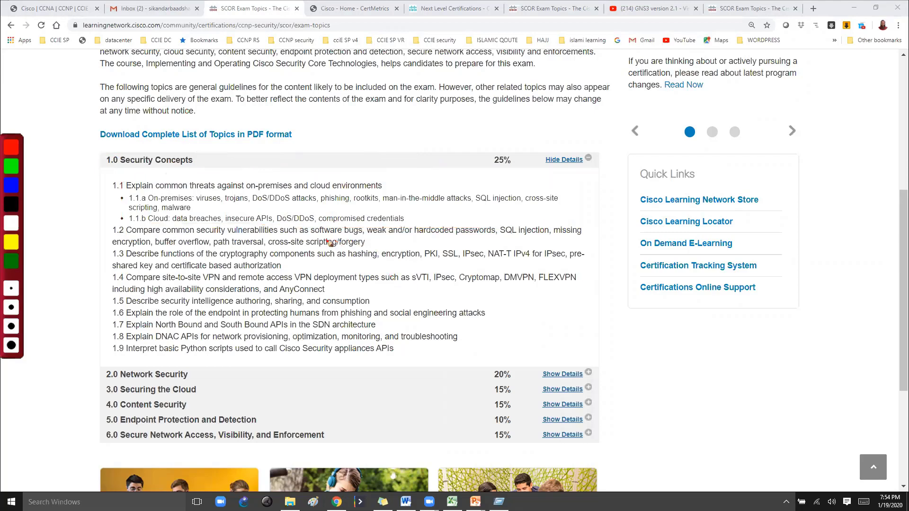
mouse_move(309, 260)
left_mouse_down()
mouse_move(603, 221)
mouse_move(316, 252)
left_mouse_up()
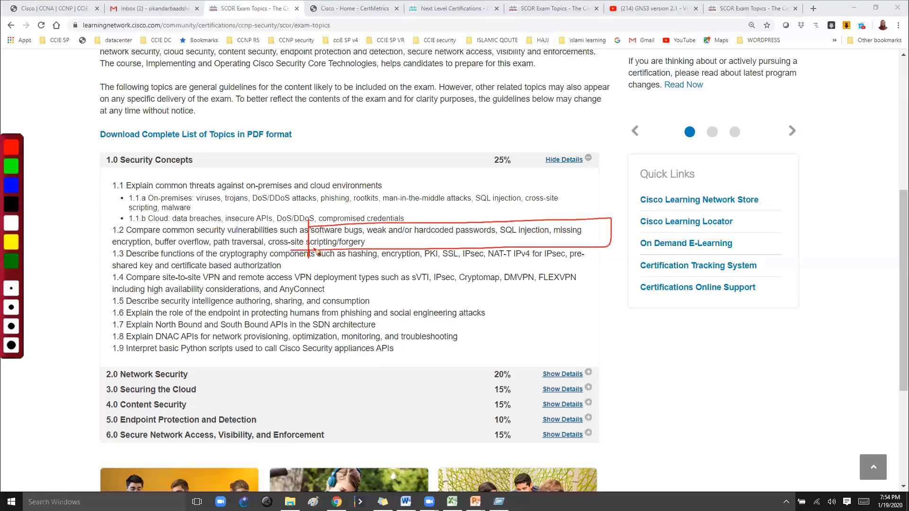
key("e")
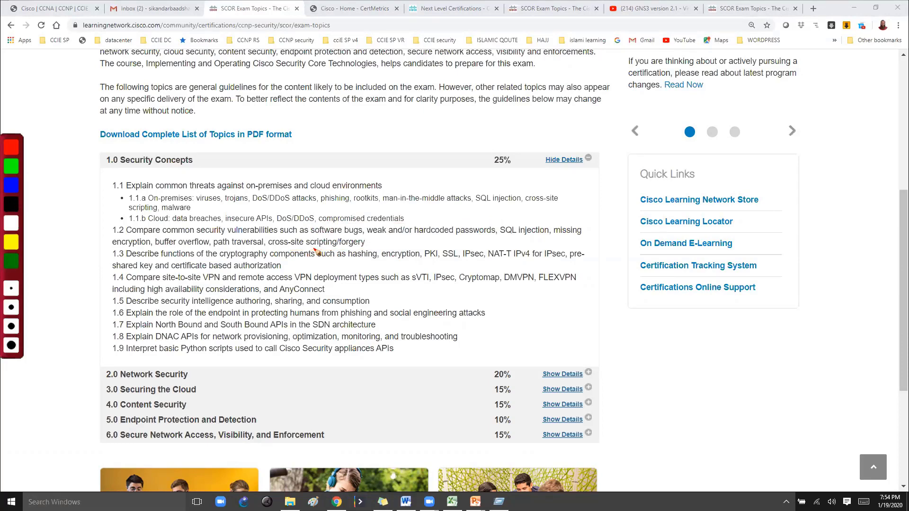
left_click_drag(231, 238, 288, 238)
key("e")
mouse_move(208, 263)
left_mouse_down()
mouse_move(267, 250)
mouse_move(277, 184)
mouse_move(319, 159)
mouse_move(380, 153)
left_mouse_up()
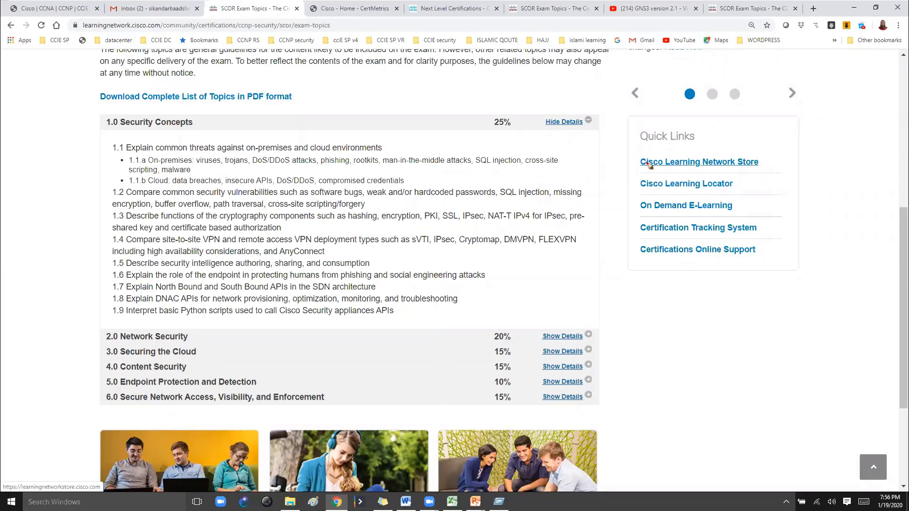
key("ctrl+shift+d")
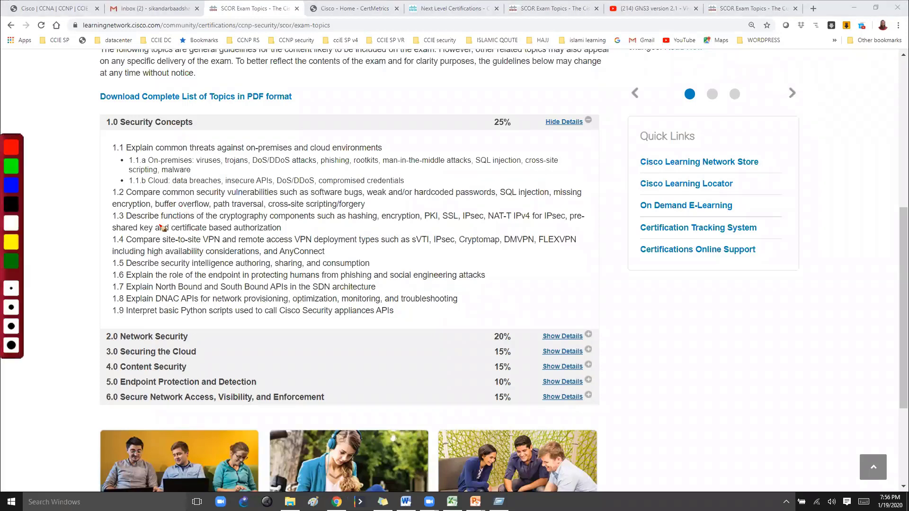
mouse_move(114, 226)
left_mouse_down()
mouse_move(113, 186)
mouse_move(440, 179)
mouse_move(518, 193)
mouse_move(151, 220)
left_mouse_up()
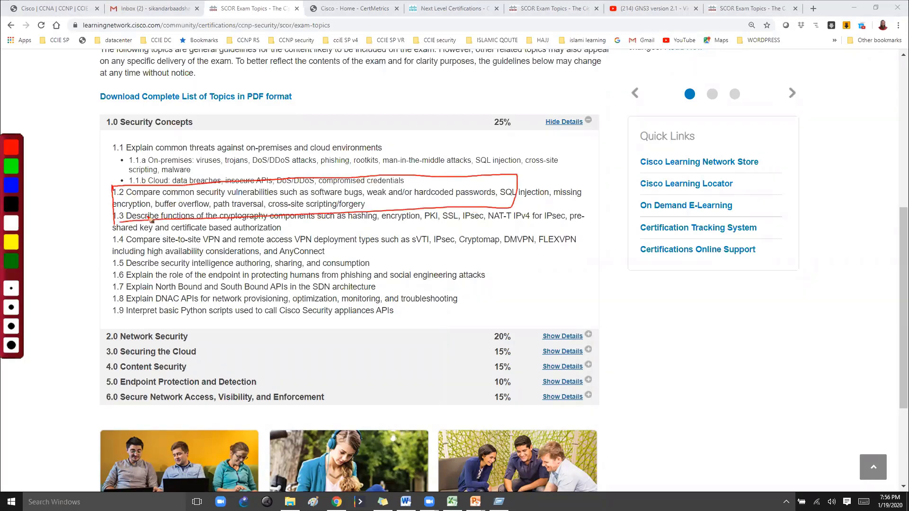
mouse_move(288, 212)
left_mouse_down()
mouse_move(261, 179)
mouse_move(285, 138)
mouse_move(394, 102)
left_mouse_up()
left_click_drag(452, 202, 429, 232)
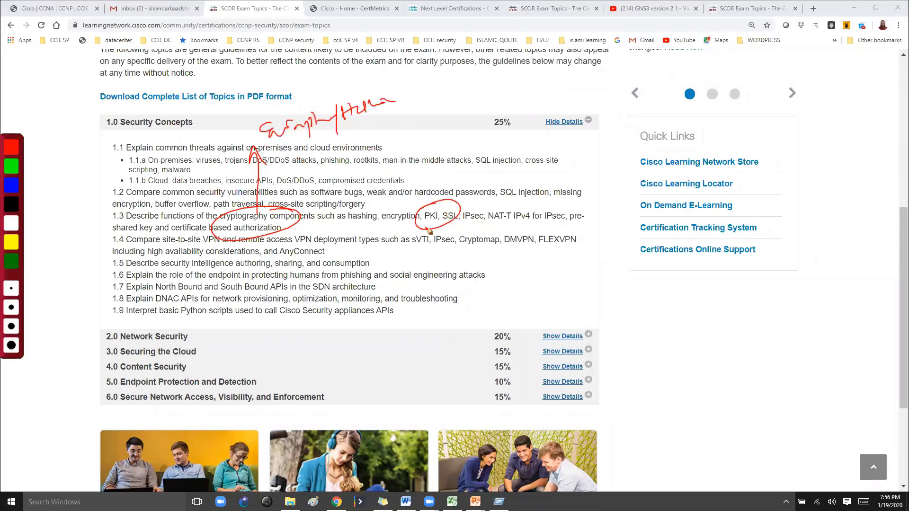
key("e")
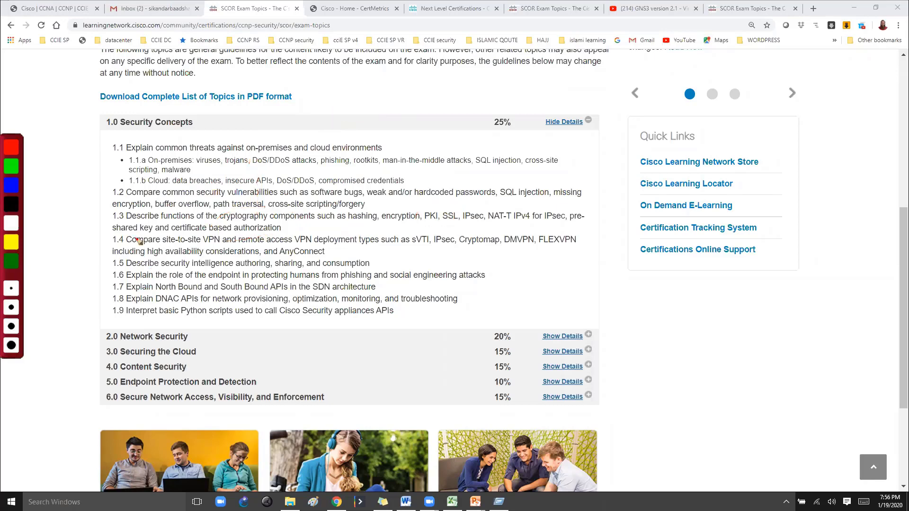
mouse_move(116, 252)
left_mouse_down()
mouse_move(112, 231)
mouse_move(334, 228)
mouse_move(532, 262)
mouse_move(85, 257)
left_mouse_up()
mouse_move(362, 236)
left_mouse_down()
mouse_move(355, 182)
mouse_move(366, 189)
left_mouse_up()
left_click_drag(392, 180, 442, 179)
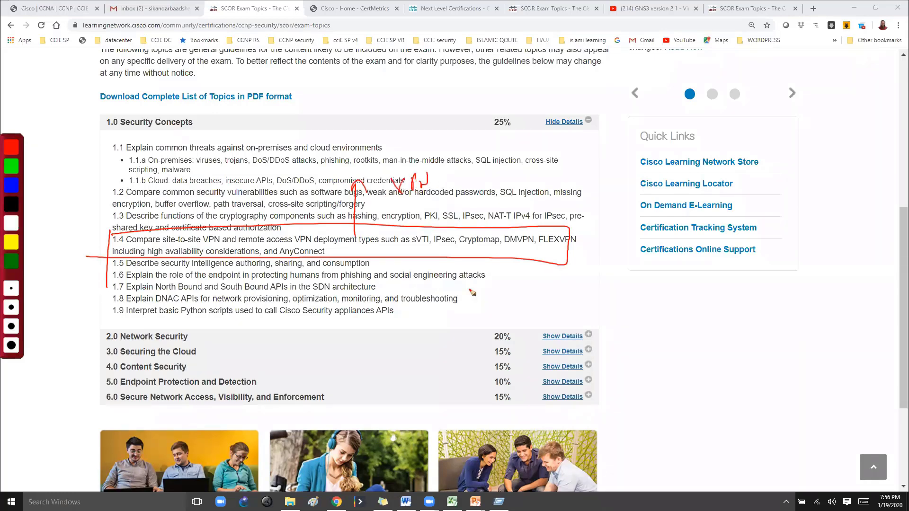
key("e")
left_click_drag(513, 249, 558, 253)
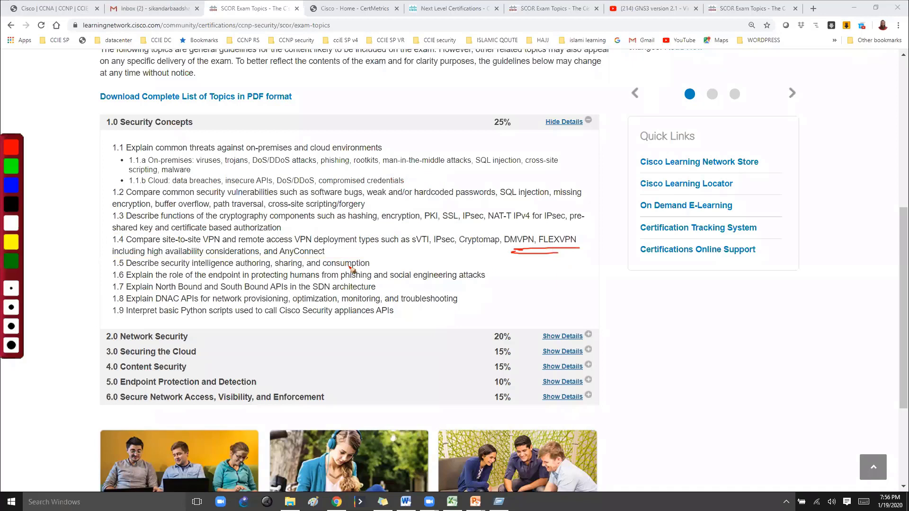
mouse_move(134, 252)
left_mouse_down()
mouse_move(173, 234)
mouse_move(521, 251)
mouse_move(112, 258)
left_mouse_up()
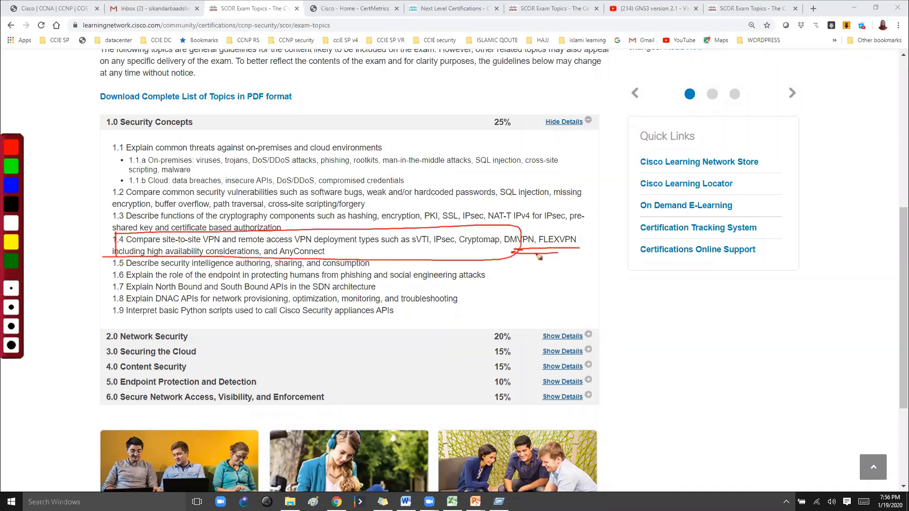
mouse_move(538, 258)
left_mouse_down()
mouse_move(499, 255)
mouse_move(577, 245)
left_mouse_up()
key("b")
mouse_move(536, 265)
left_mouse_down()
mouse_move(569, 230)
mouse_move(642, 191)
left_mouse_up()
mouse_move(620, 193)
left_mouse_down()
mouse_move(650, 200)
mouse_move(713, 189)
mouse_move(704, 197)
left_mouse_up()
left_click_drag(717, 193, 736, 175)
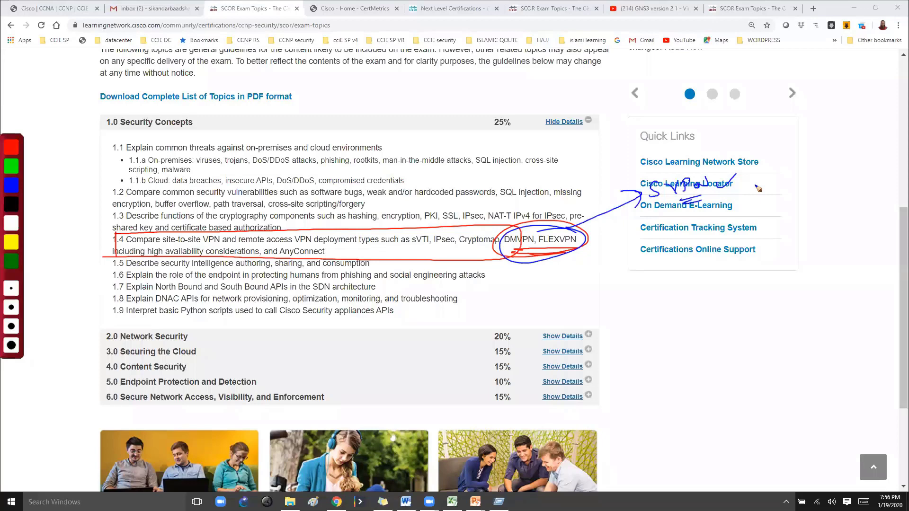
key("Escape")
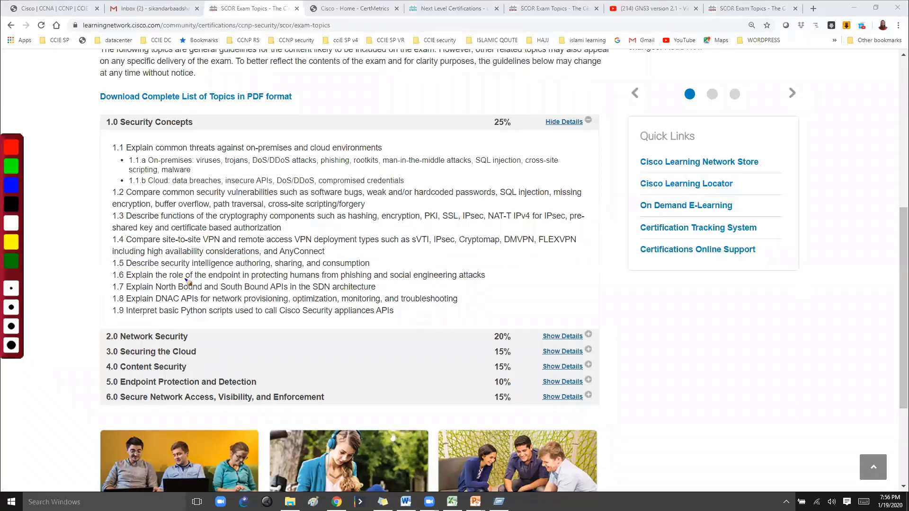
Loop topics 1.6–1.9 with an arrow and underline the DNAC wording in topic 1.8.
left_click_drag(111, 271, 359, 298)
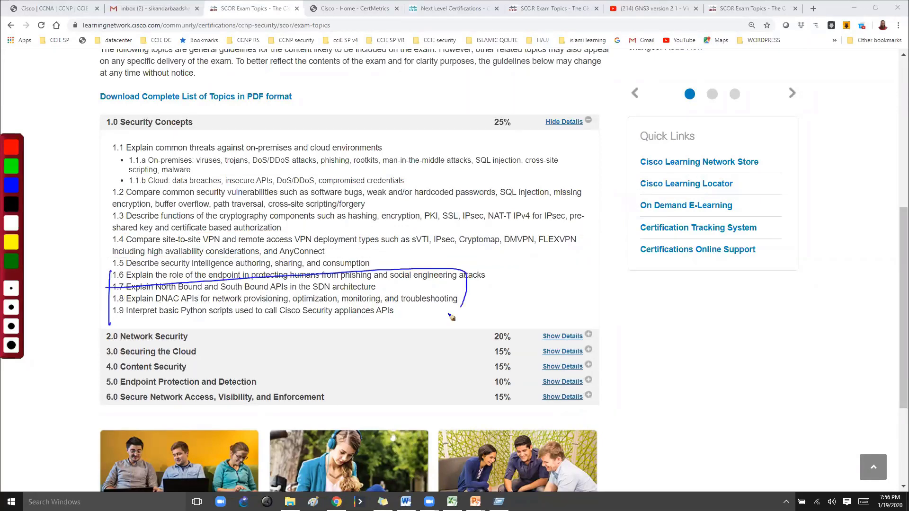
left_click_drag(466, 293, 511, 293)
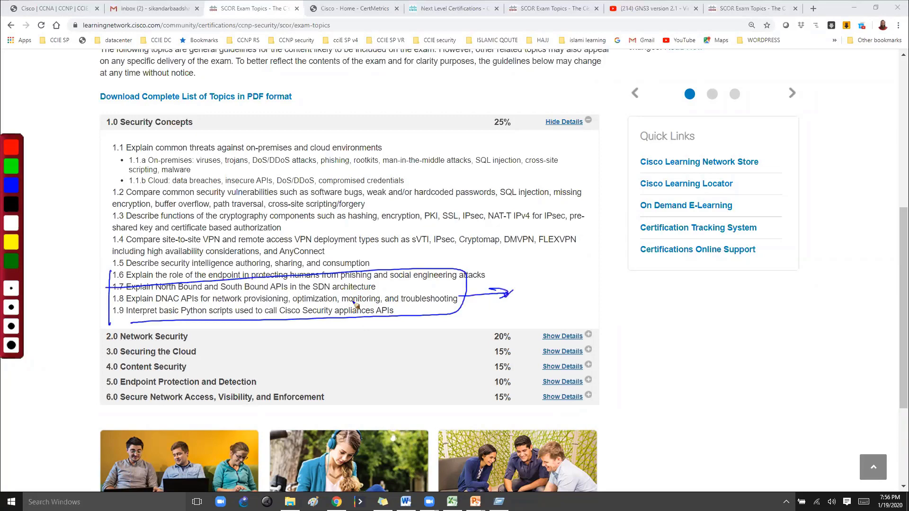
mouse_move(312, 294)
left_mouse_down()
mouse_move(367, 294)
mouse_move(362, 301)
left_mouse_up()
left_click_drag(159, 304, 247, 321)
Erase the marks, put the pen away, and select then deselect items 1.1–1.5.
key("e")
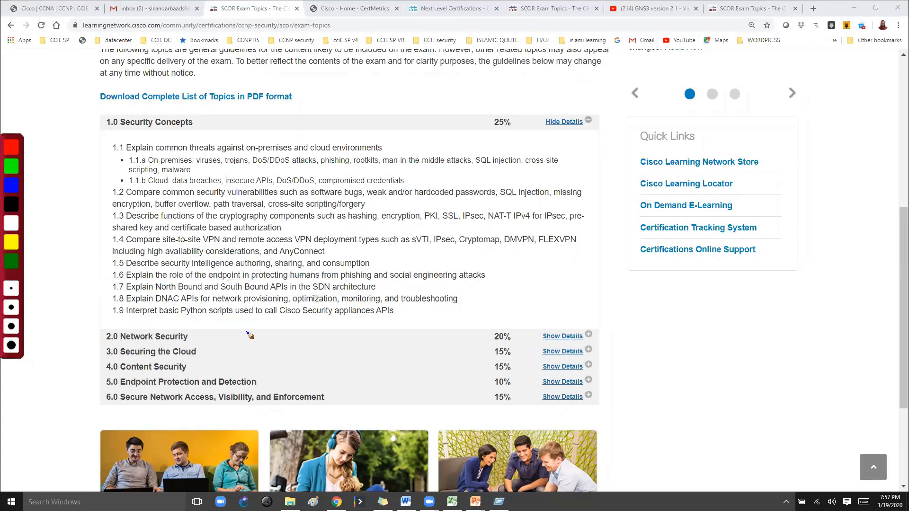
key("Escape")
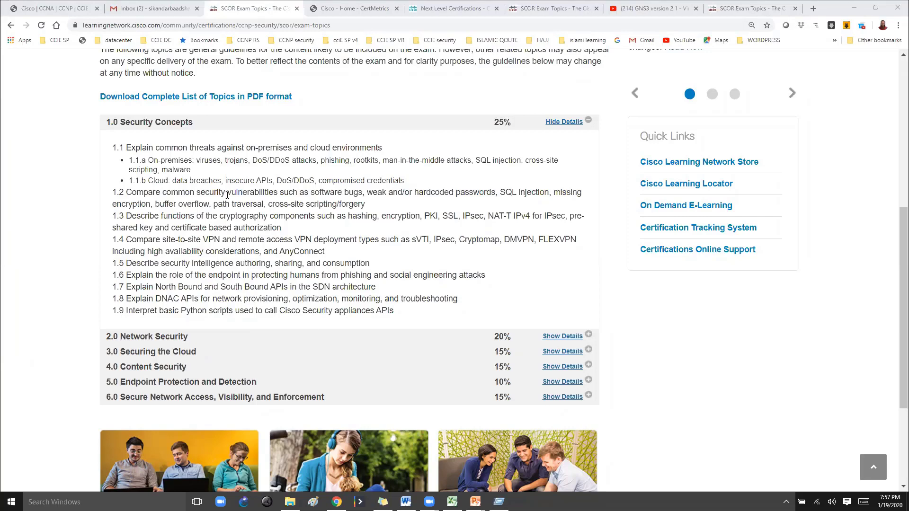
left_click_drag(163, 147, 315, 263)
left_click(284, 300)
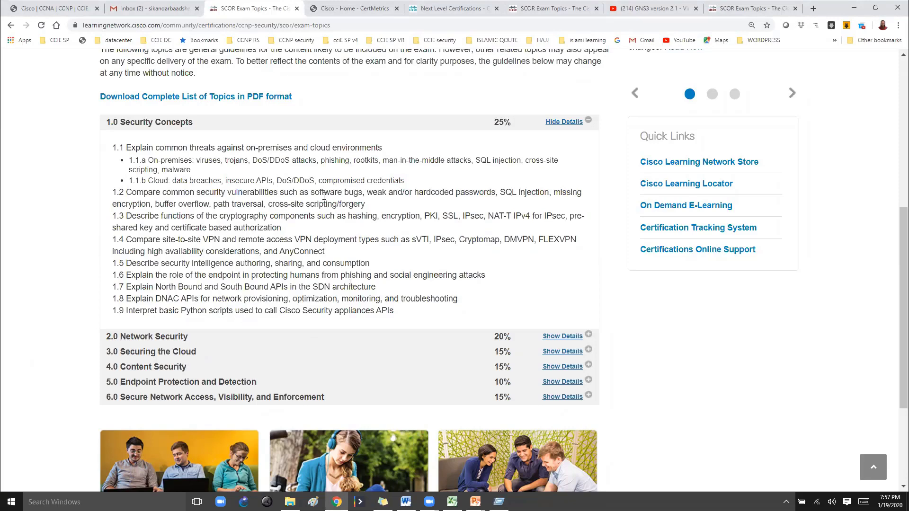
Collapse and re-expand 1.0 Security Concepts, then expand 2.0 Network Security.
left_click(558, 125)
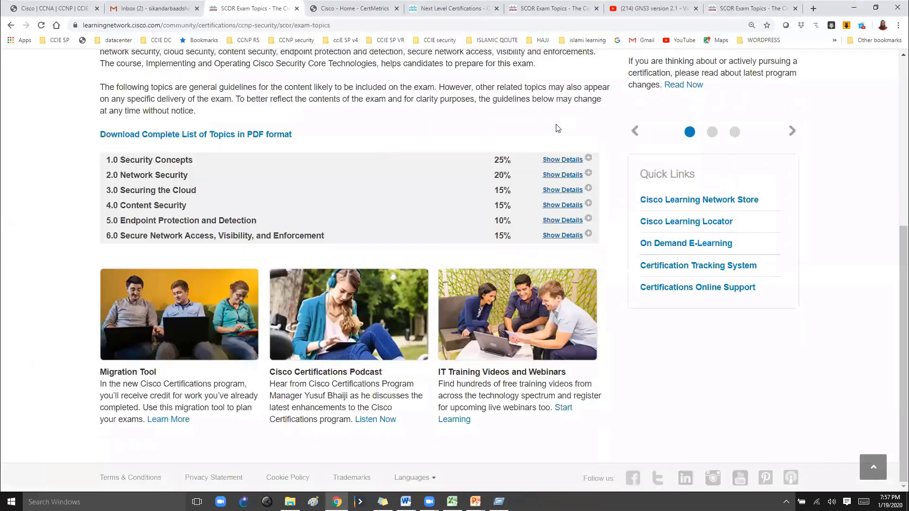
left_click(563, 162)
left_click_drag(132, 120, 199, 124)
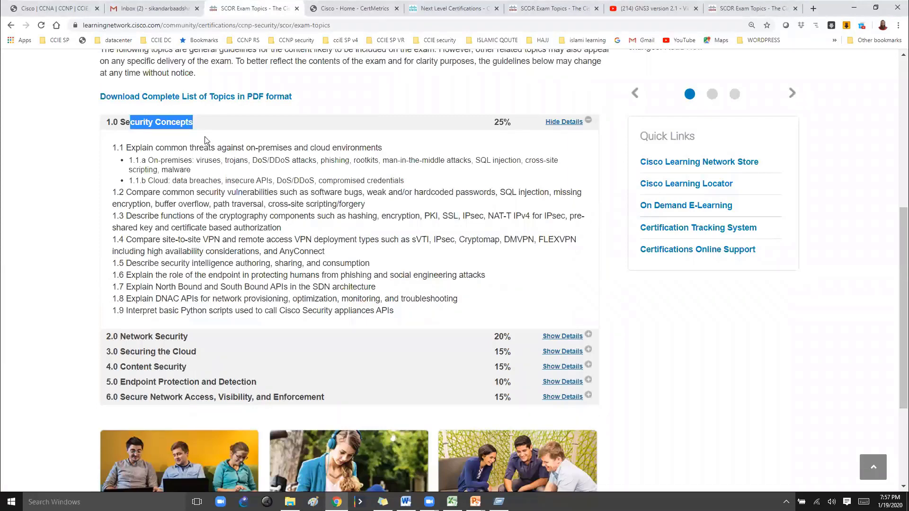
left_click(565, 337)
scroll(545, 365, "down", 2)
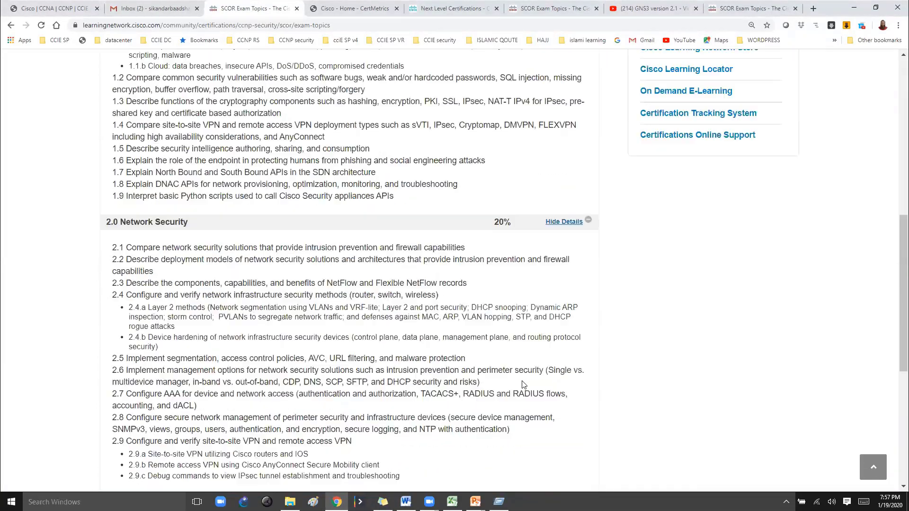
scroll(522, 384, "down", 1)
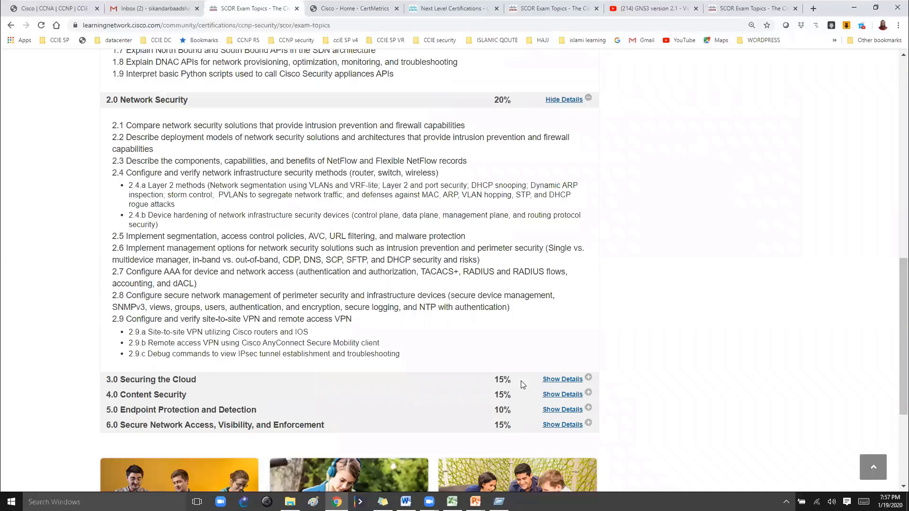
Mark up item 2.1 with underlines, a circle and an 'IPS' note, then erase them.
key("ctrl+shift+d")
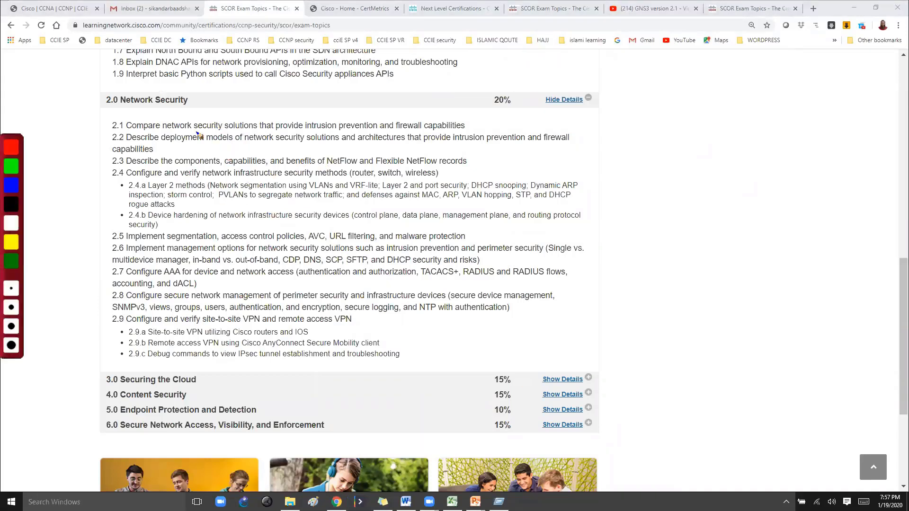
left_click_drag(194, 132, 259, 132)
left_click_drag(293, 123, 362, 117)
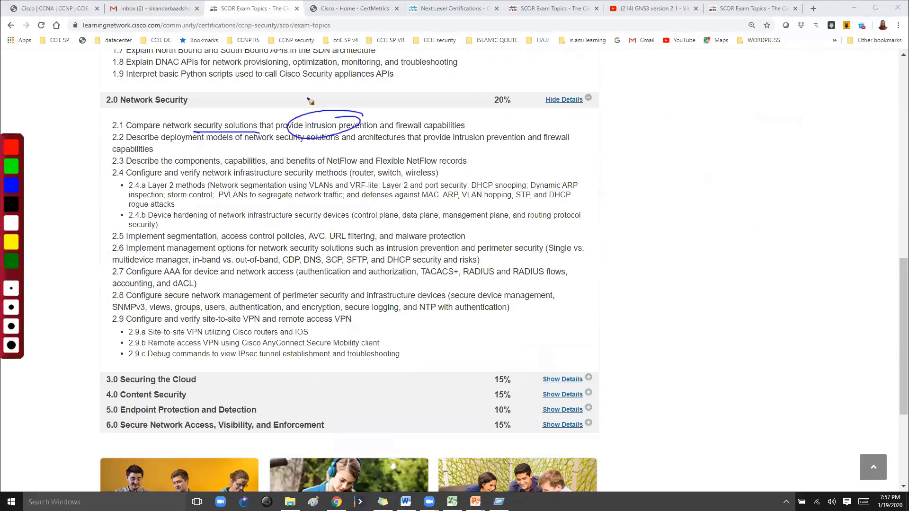
left_click_drag(304, 91, 330, 101)
mouse_move(424, 111)
left_mouse_down()
mouse_move(440, 109)
mouse_move(407, 105)
mouse_move(426, 99)
left_mouse_up()
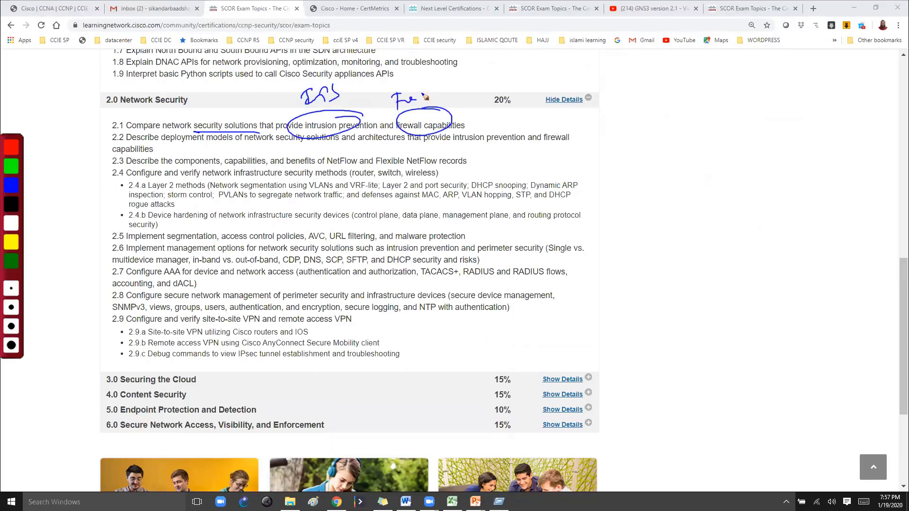
key("e")
Underline deployment models and prevention/firewall in item 2.2, then erase the underlines.
left_click_drag(169, 151, 252, 149)
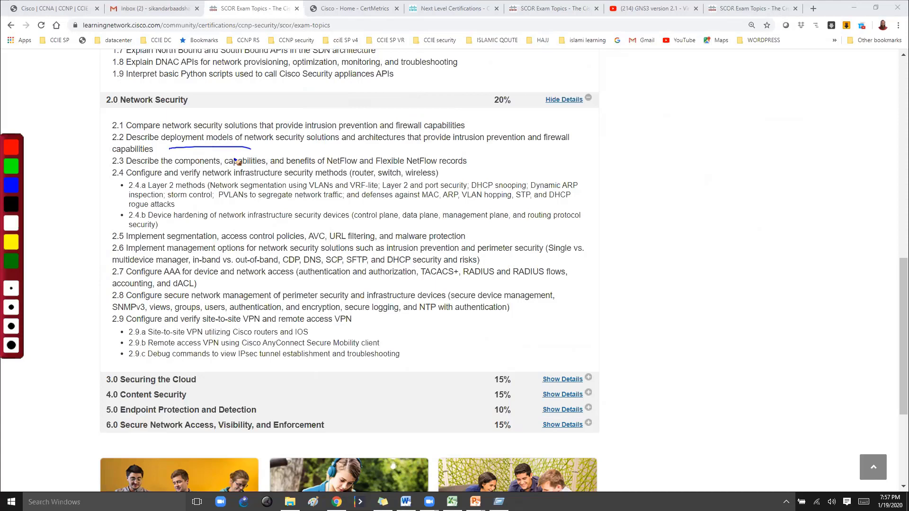
left_click_drag(485, 141, 545, 142)
key("e")
Underline and erase NetFlow in 2.3, then circle items 2.1–2.3 with a 'Theory' note.
left_click_drag(308, 164, 404, 165)
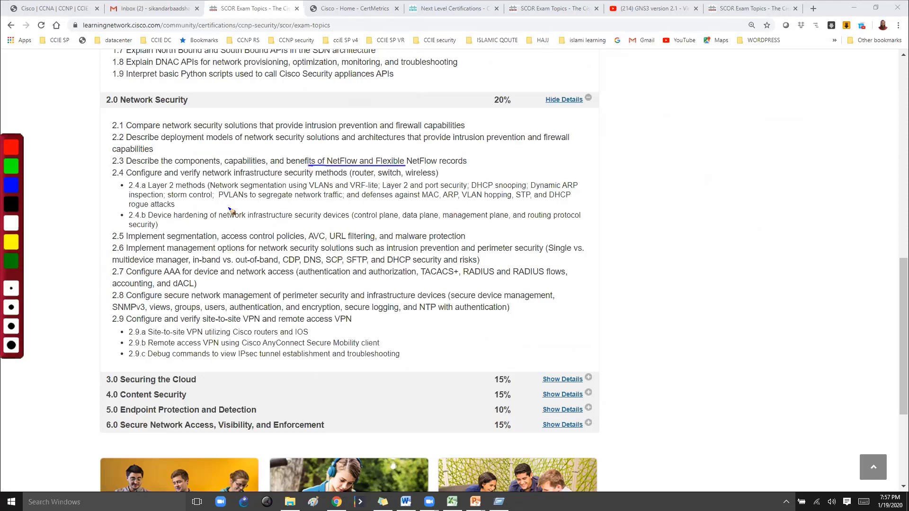
key("e")
left_click_drag(110, 168, 109, 218)
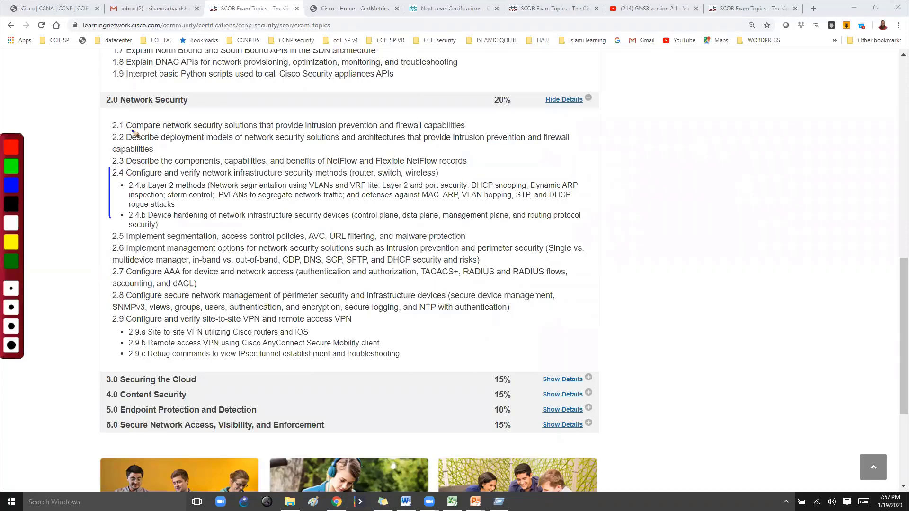
mouse_move(146, 116)
left_mouse_down()
mouse_move(178, 129)
mouse_move(231, 103)
left_mouse_up()
mouse_move(247, 91)
left_mouse_down()
mouse_move(245, 108)
mouse_move(298, 106)
mouse_move(323, 91)
mouse_move(328, 100)
left_mouse_up()
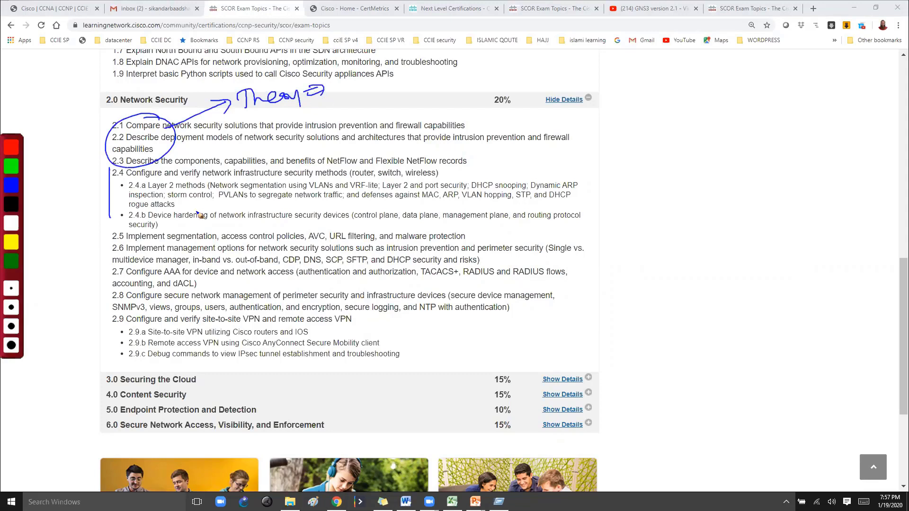
Box items 2.4.a and 2.4.b in green, linking to 2.5, with an arrow and security note.
mouse_move(108, 168)
left_mouse_down()
mouse_move(111, 220)
mouse_move(175, 183)
mouse_move(110, 190)
left_mouse_up()
mouse_move(167, 234)
left_mouse_down()
mouse_move(115, 250)
mouse_move(170, 242)
left_mouse_up()
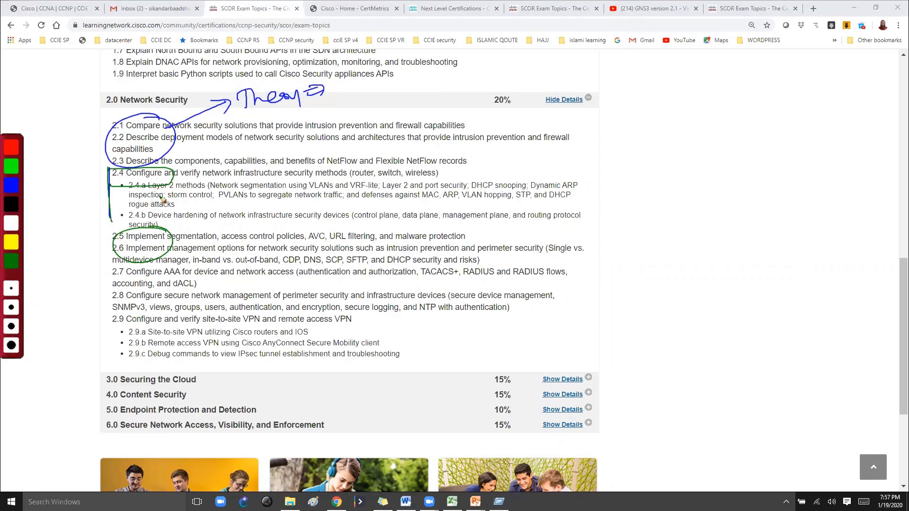
left_click_drag(173, 179, 170, 229)
mouse_move(122, 184)
left_mouse_down()
mouse_move(122, 228)
mouse_move(450, 172)
mouse_move(581, 215)
left_mouse_up()
left_click_drag(127, 231, 566, 232)
mouse_move(491, 191)
left_mouse_down()
mouse_move(529, 150)
mouse_move(534, 168)
left_mouse_up()
mouse_move(563, 142)
left_mouse_down()
mouse_move(561, 157)
mouse_move(576, 155)
left_mouse_up()
mouse_move(580, 142)
left_mouse_down()
mouse_move(650, 159)
mouse_move(682, 139)
left_mouse_up()
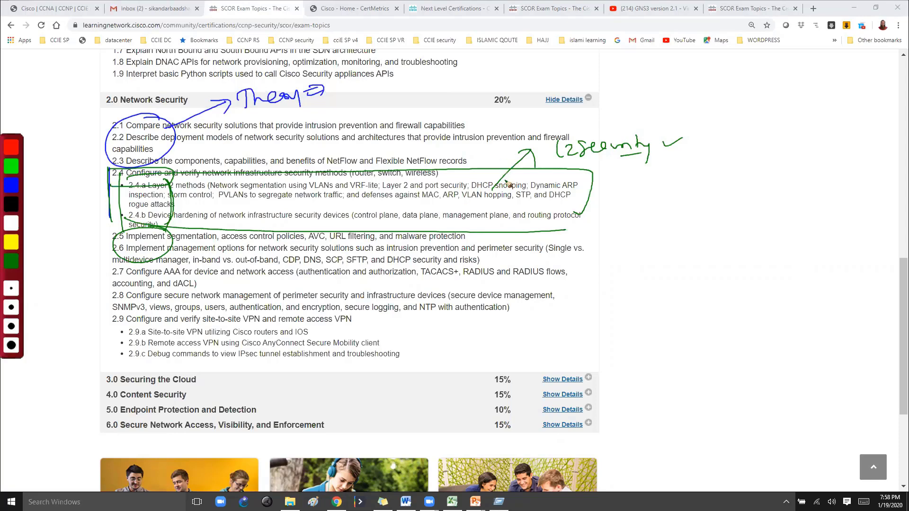
Thicken the L2 security arrow, circle DHCP snooping, and underline the PVLANs text.
mouse_move(505, 187)
left_mouse_down()
mouse_move(538, 154)
mouse_move(533, 167)
left_mouse_up()
mouse_move(531, 192)
left_mouse_down()
mouse_move(493, 192)
mouse_move(516, 198)
mouse_move(502, 135)
left_mouse_up()
left_click_drag(494, 149, 509, 147)
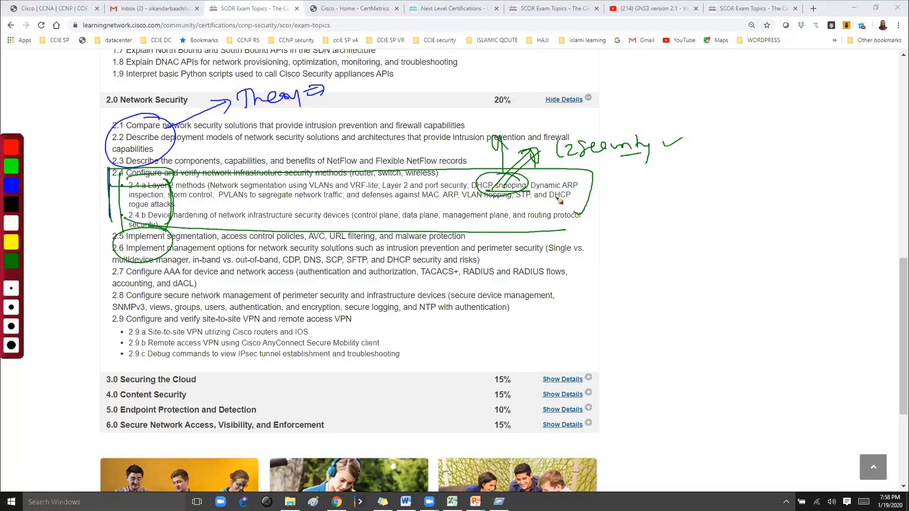
left_click_drag(225, 206, 302, 207)
Clear the ink, mark up the 2.4.b infrastructure and plane list, then erase again.
key("Escape")
mouse_move(201, 220)
left_mouse_down()
mouse_move(298, 215)
mouse_move(352, 147)
mouse_move(334, 141)
left_mouse_up()
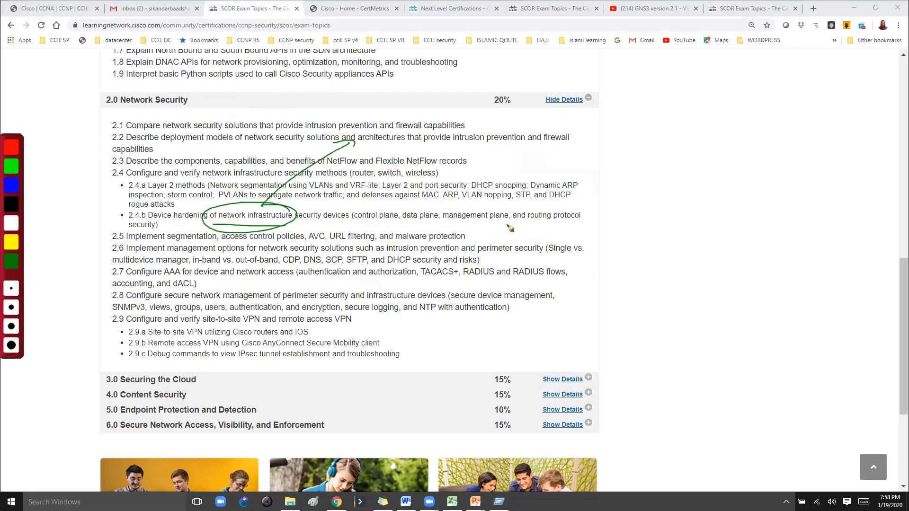
left_click_drag(353, 224, 507, 224)
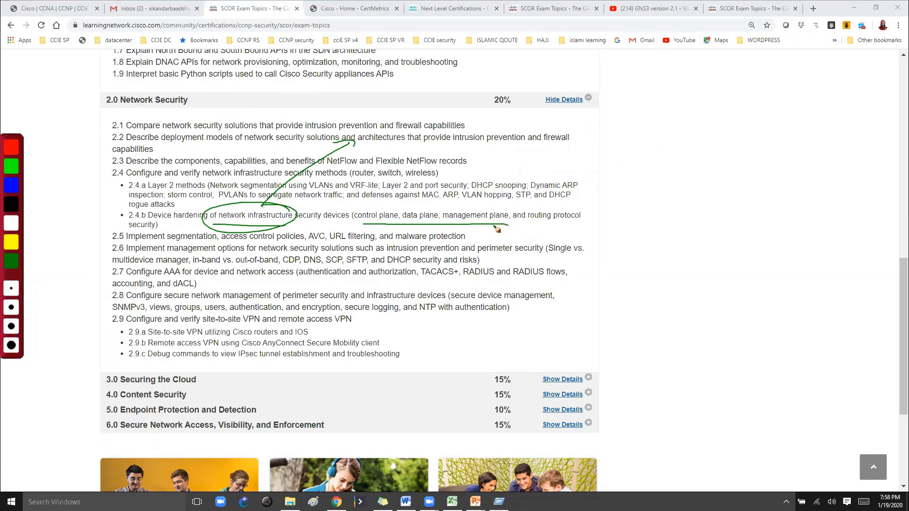
key("Escape")
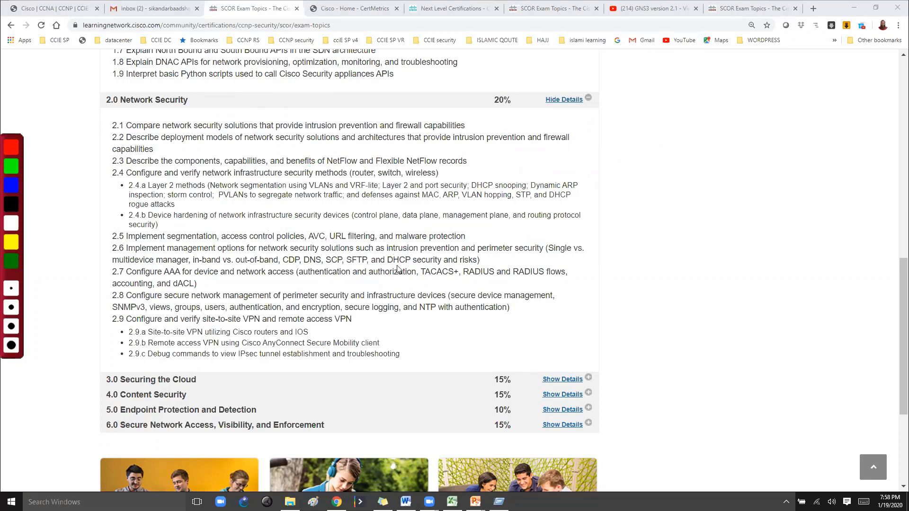
Highlight items 2.5–2.7 and freehand-circle 'AVC, URL' in item 2.5.
left_click_drag(186, 236, 392, 289)
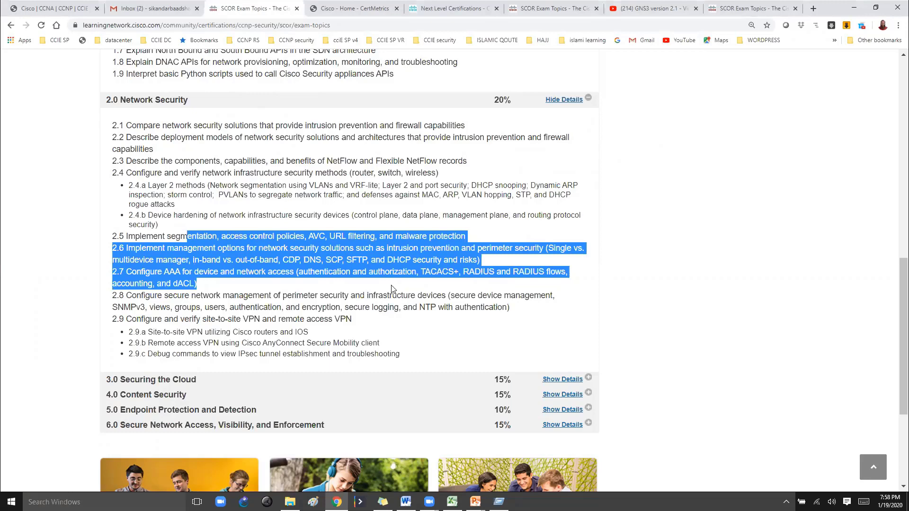
key("ctrl+shift+p")
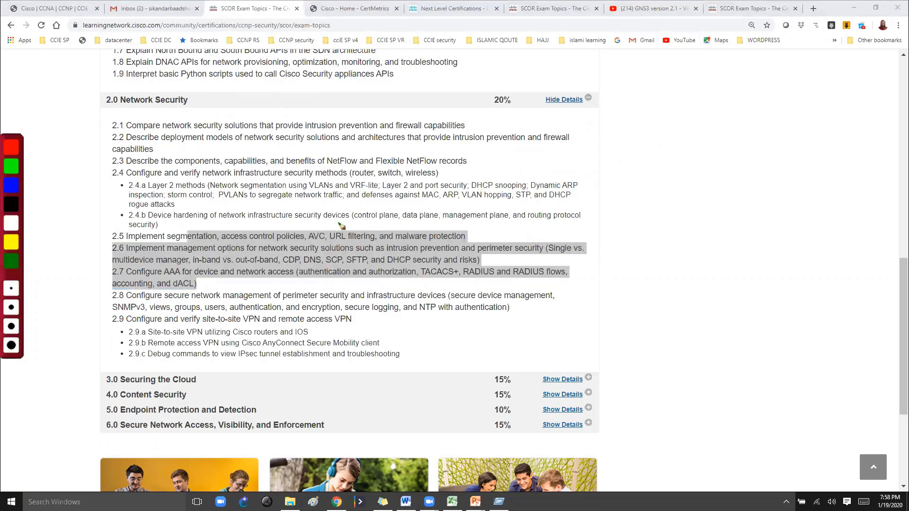
mouse_move(343, 227)
left_mouse_down()
mouse_move(334, 255)
mouse_move(384, 254)
left_mouse_up()
left_click(224, 270)
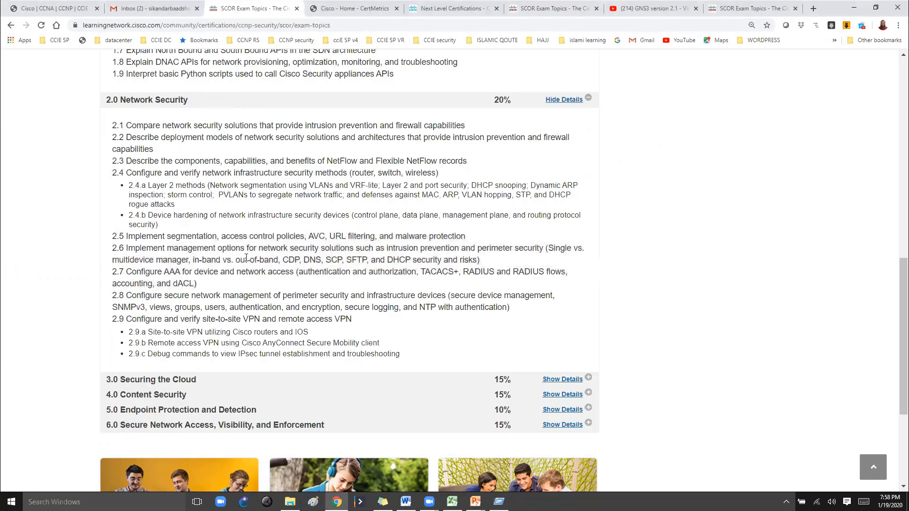
left_click_drag(223, 260, 348, 261)
left_click_drag(223, 260, 460, 261)
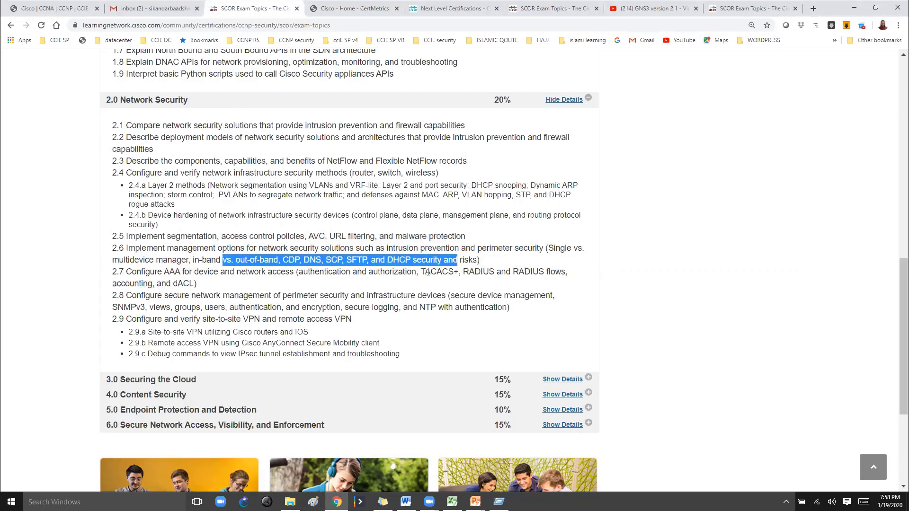
left_click(338, 271)
left_click_drag(165, 271, 247, 273)
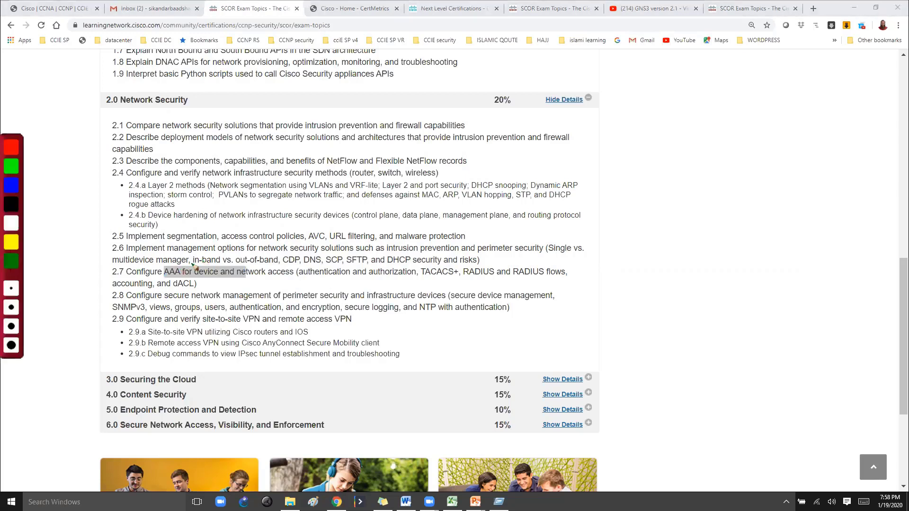
left_click_drag(195, 259, 168, 209)
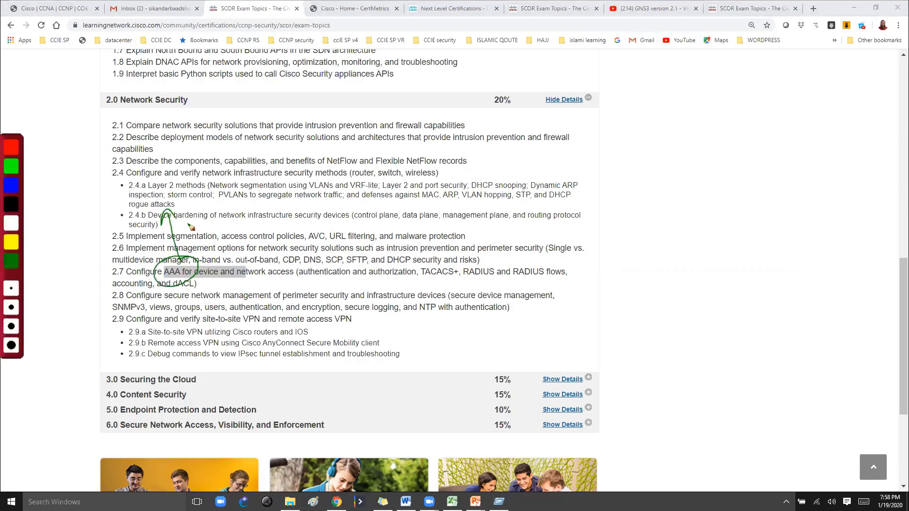
key("Escape")
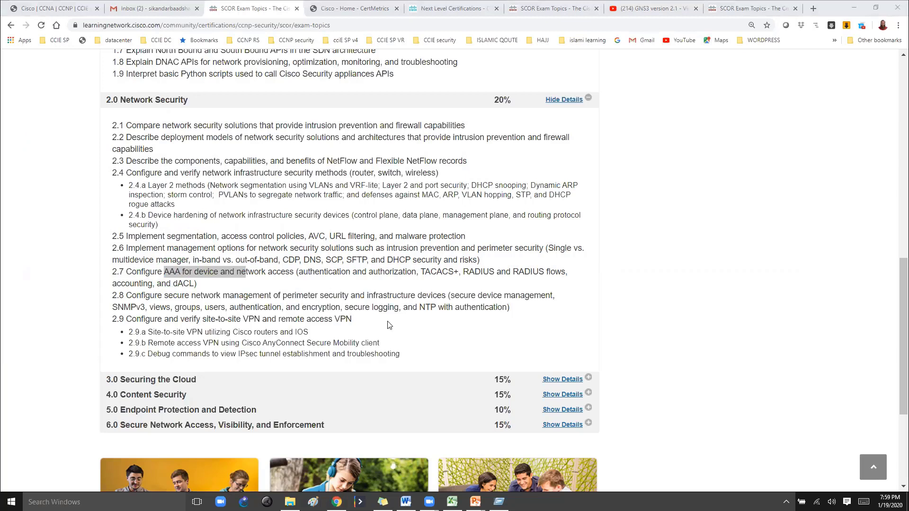
left_click_drag(352, 271, 543, 272)
left_click(385, 293)
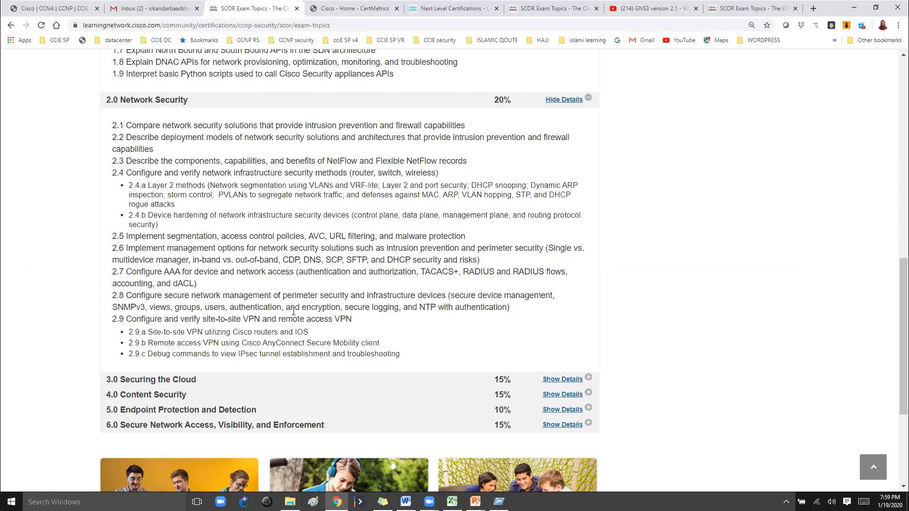
scroll(310, 329, "down", 1)
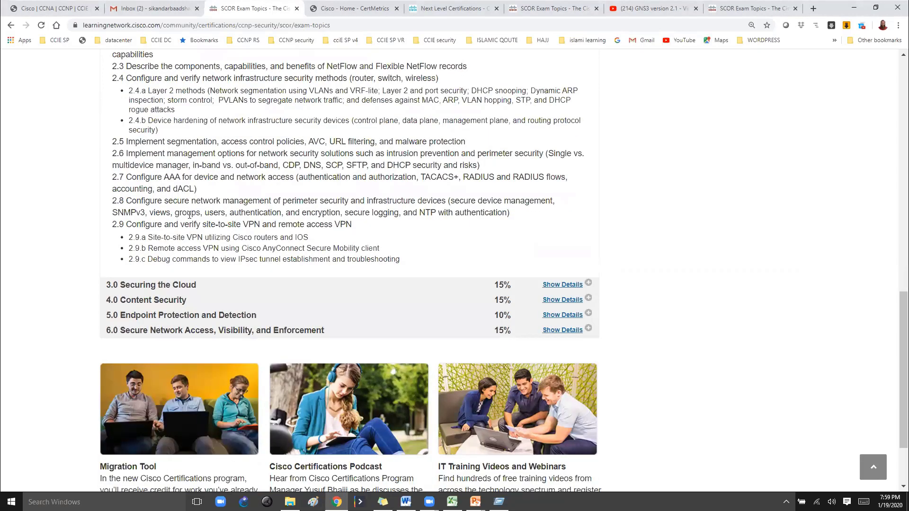
left_click_drag(139, 213, 303, 213)
left_click(278, 235)
left_click_drag(191, 225, 392, 270)
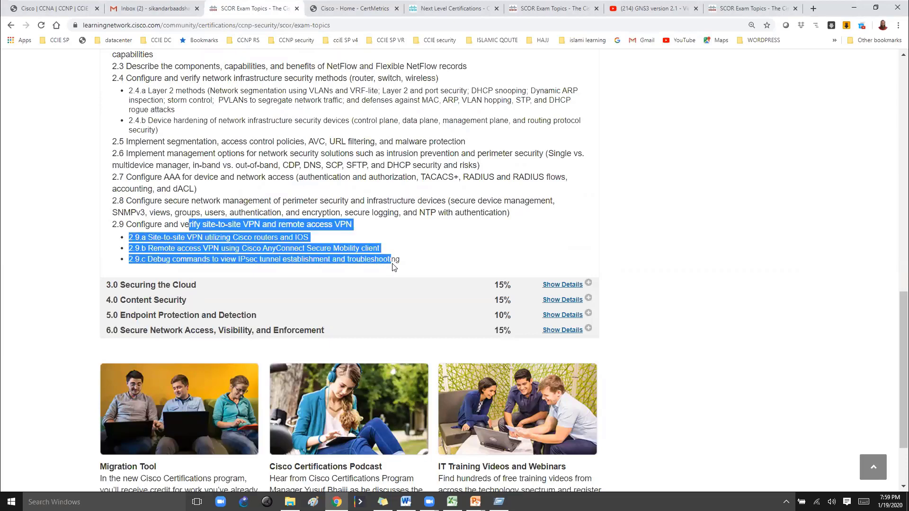
left_click(174, 238)
left_click_drag(203, 225, 372, 249)
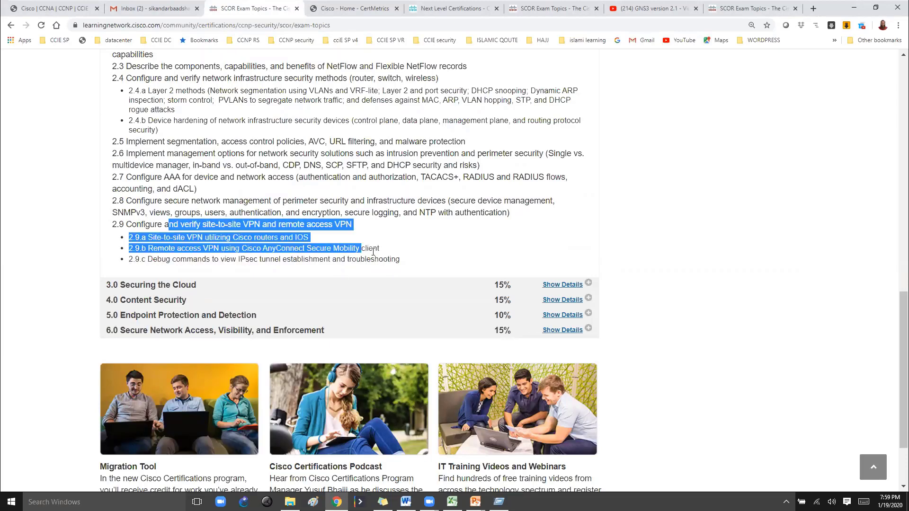
left_click(148, 237)
left_click_drag(140, 237, 229, 237)
left_click(198, 256)
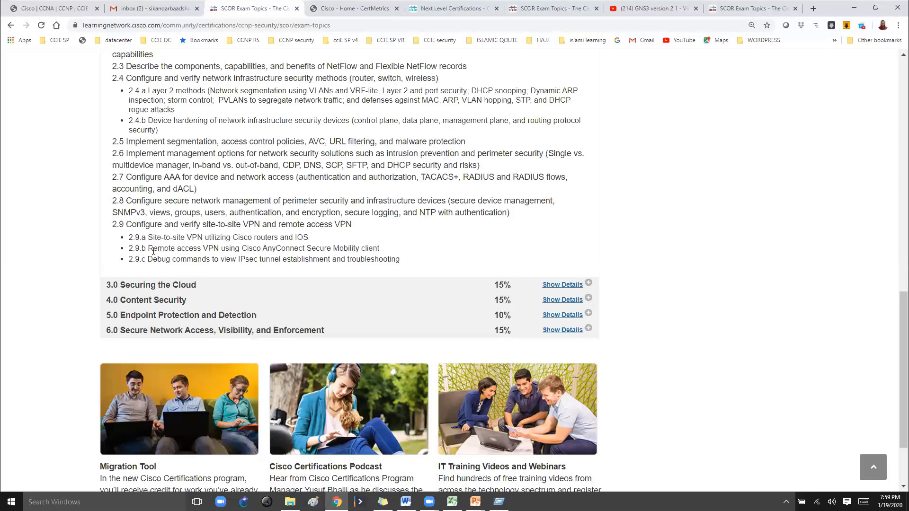
left_click_drag(148, 247, 239, 248)
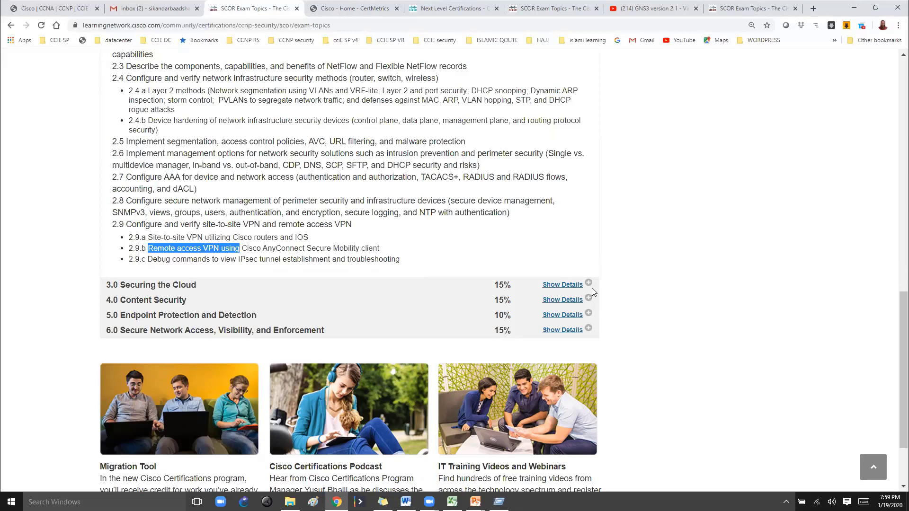
Expand 3.0 Securing the Cloud, circle its heading with an arrow to 3.2, then erase.
left_click(557, 285)
scroll(555, 338, "down", 2)
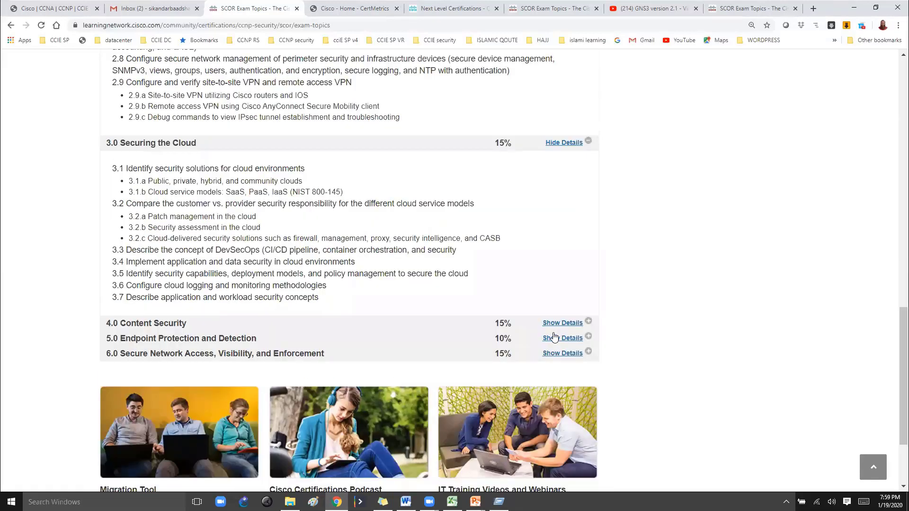
key("ctrl+shift+d")
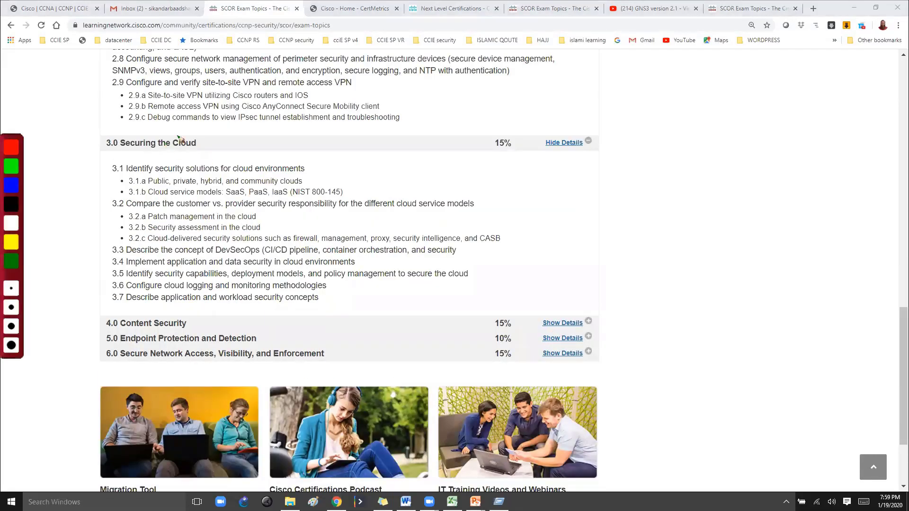
mouse_move(111, 149)
left_mouse_down()
mouse_move(191, 156)
mouse_move(129, 132)
left_mouse_up()
mouse_move(212, 136)
left_mouse_down()
mouse_move(370, 210)
mouse_move(382, 197)
left_mouse_up()
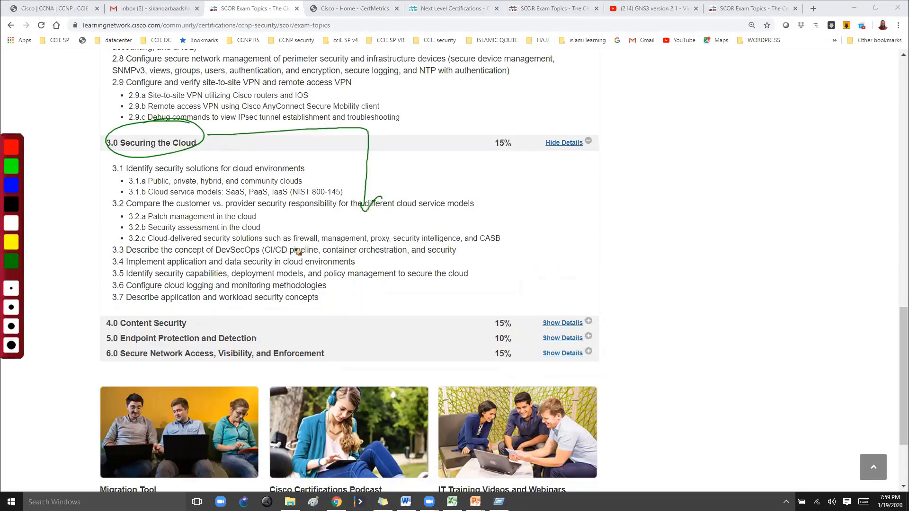
key("ctrl+shift+d")
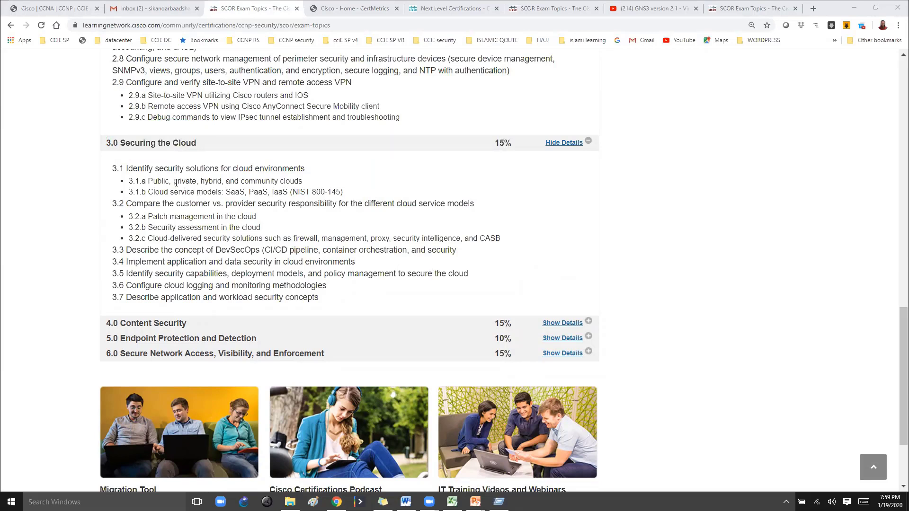
Highlight 'Public, private, hybrid' in item 3.1.a and expand 4.0 Content Security.
left_click_drag(174, 183, 262, 183)
left_click_drag(146, 183, 224, 182)
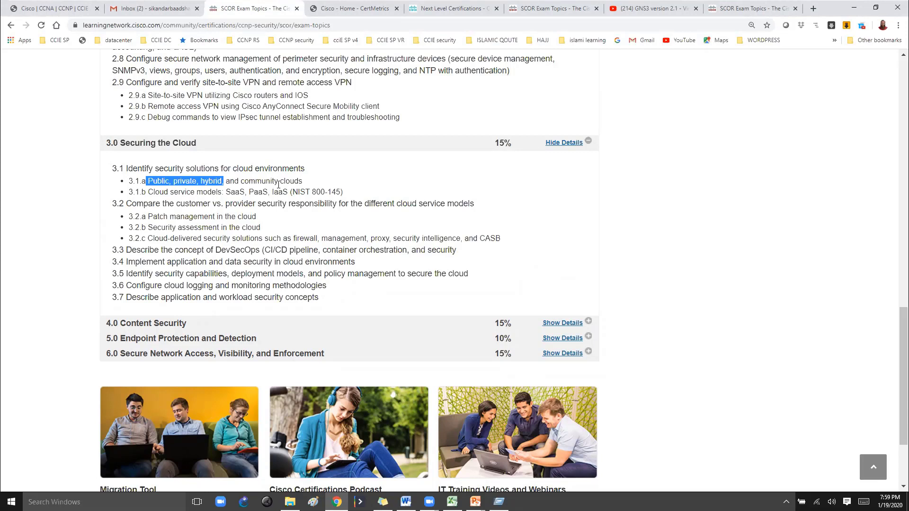
left_click(222, 193)
mouse_move(244, 182)
left_mouse_down()
mouse_move(176, 182)
mouse_move(267, 193)
left_mouse_up()
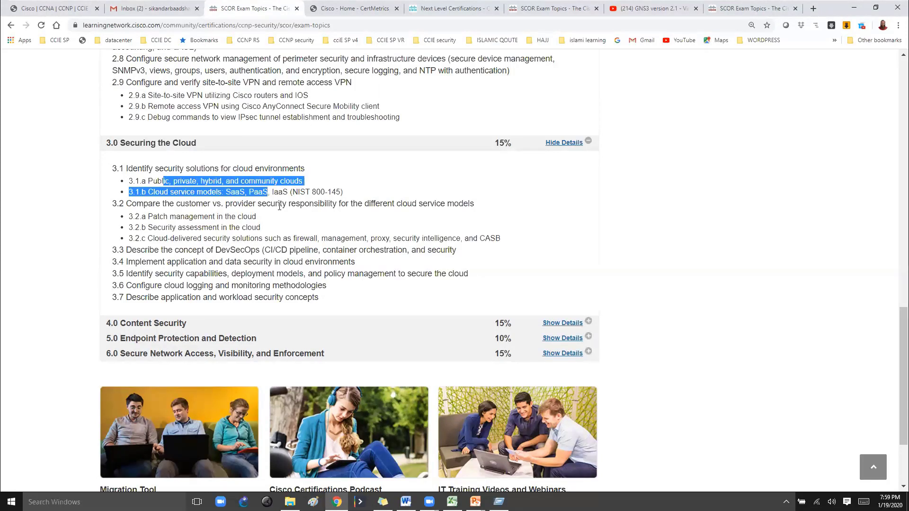
left_click(269, 238)
left_click(561, 323)
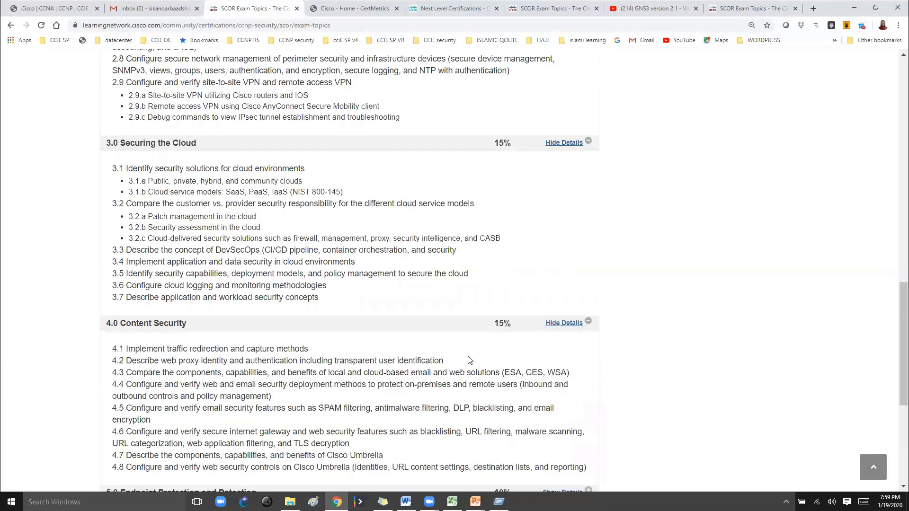
scroll(466, 361, "down", 2)
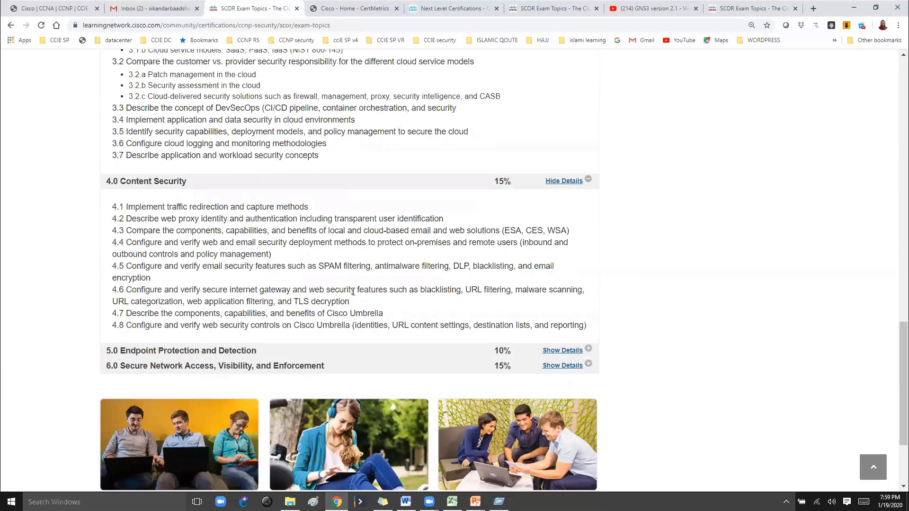
Handwrite a web security note above item 4.1 and, in another colour, 'ESA' under 4.2.
key("ctrl+alt+g")
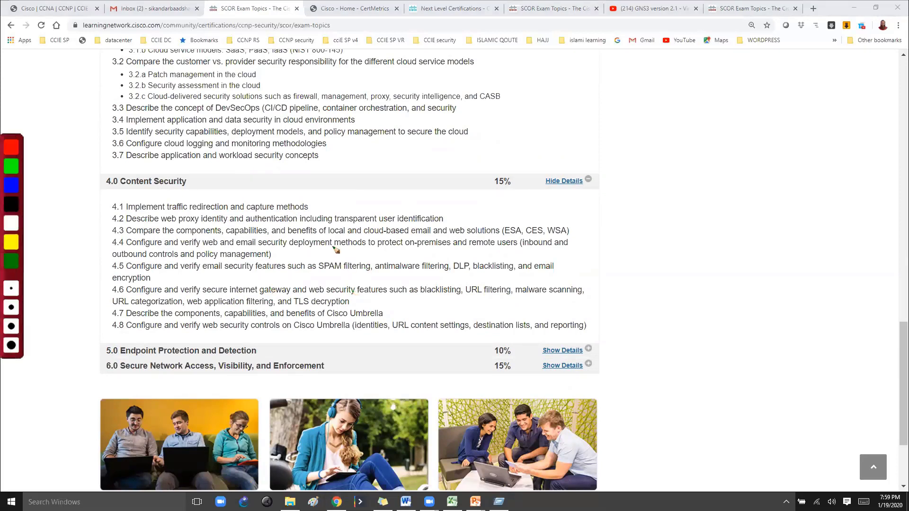
mouse_move(304, 189)
left_mouse_down()
mouse_move(348, 193)
mouse_move(353, 212)
mouse_move(375, 189)
mouse_move(389, 205)
mouse_move(429, 188)
left_mouse_up()
key("r")
mouse_move(338, 228)
left_mouse_down()
mouse_move(359, 242)
mouse_move(426, 225)
left_mouse_up()
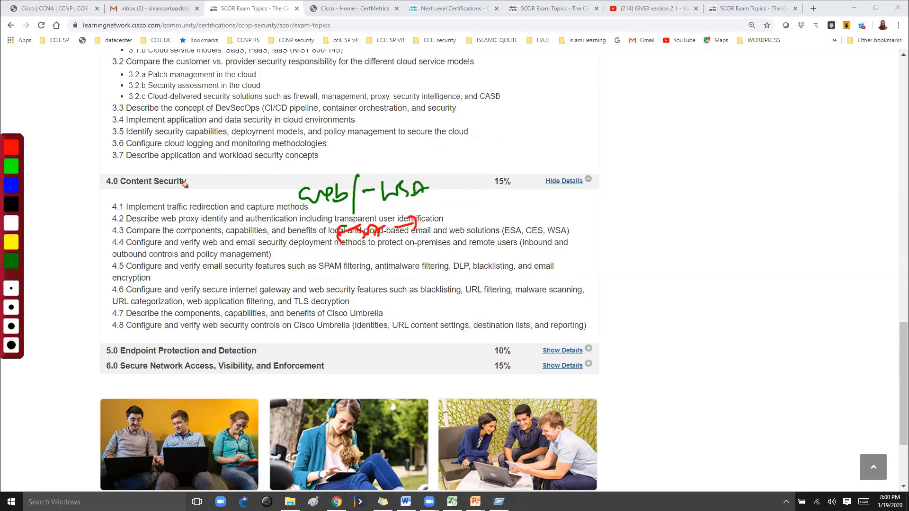
Circle the 4.0 heading, arrow to 4.5, underline item 4.6, erasing marks and exiting drawing.
left_click_drag(184, 170, 178, 169)
left_click_drag(164, 203, 184, 262)
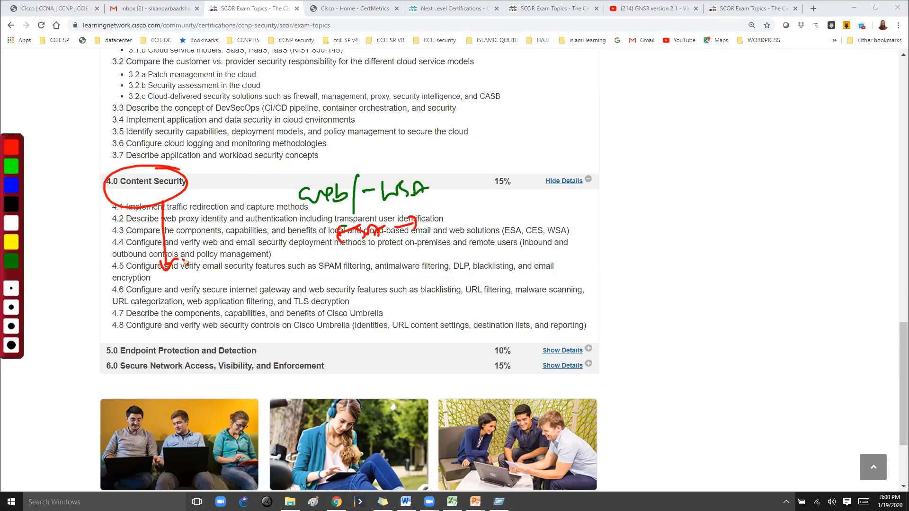
key("e")
left_click_drag(467, 300, 588, 304)
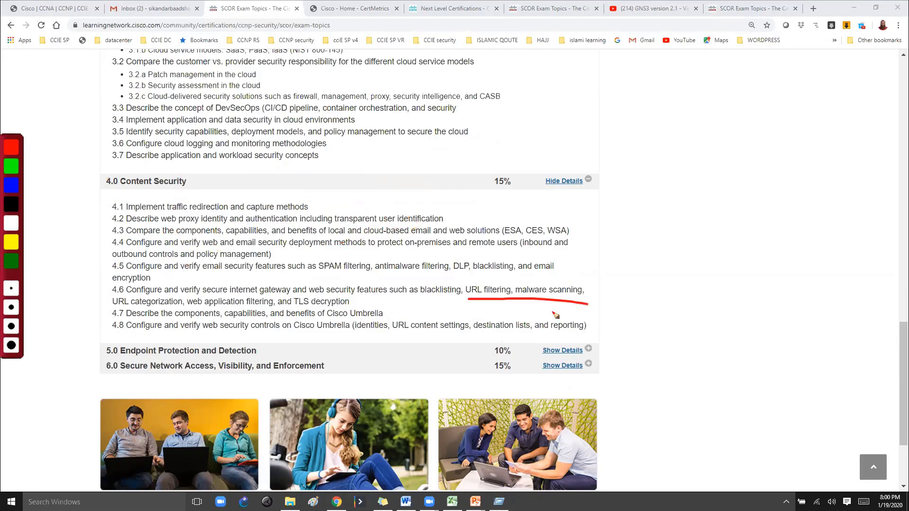
key("e")
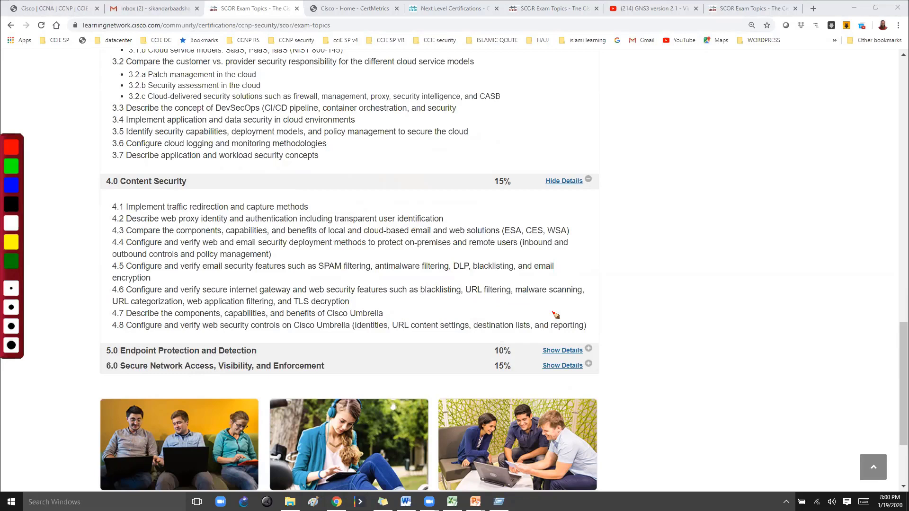
key("Escape")
Expand 5.0 Endpoint Protection and Detection and highlight subtopics 5.2 through 5.7, then deselect.
left_click(576, 350)
scroll(528, 360, "down", 2)
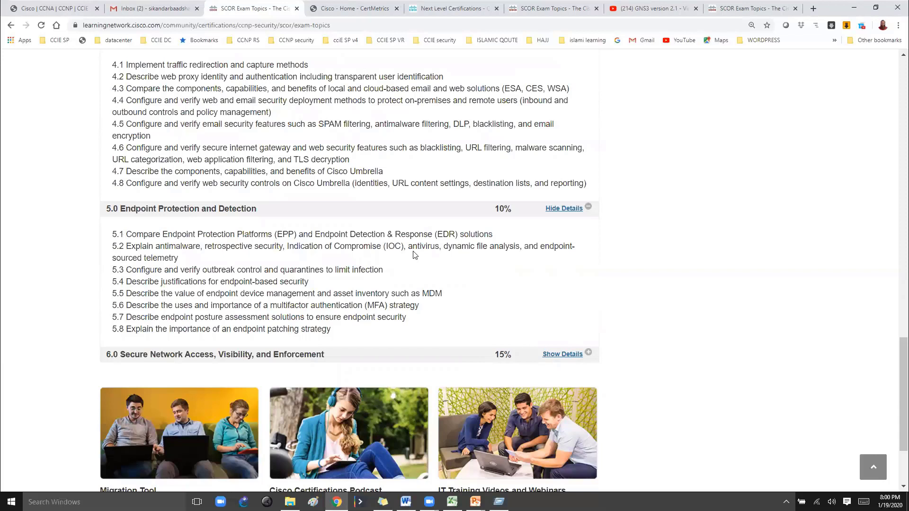
left_click_drag(402, 247, 495, 250)
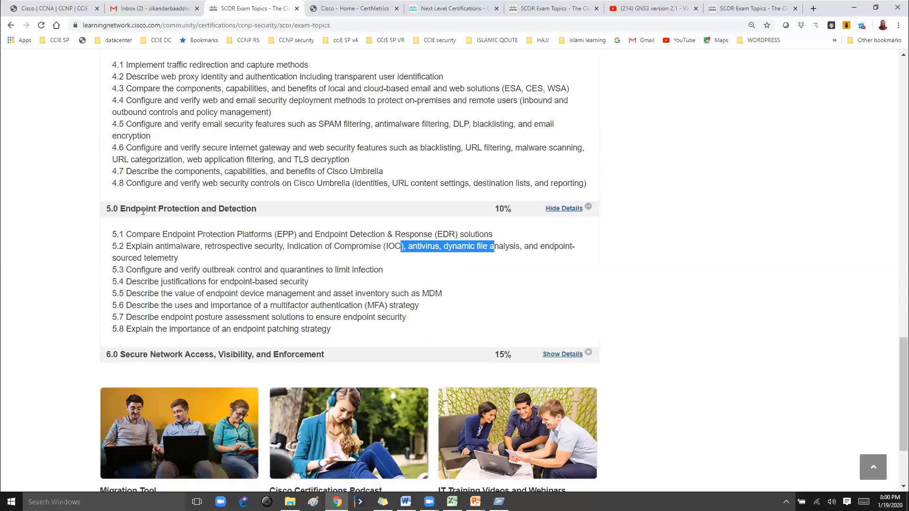
left_click_drag(145, 209, 257, 209)
left_click_drag(235, 247, 415, 323)
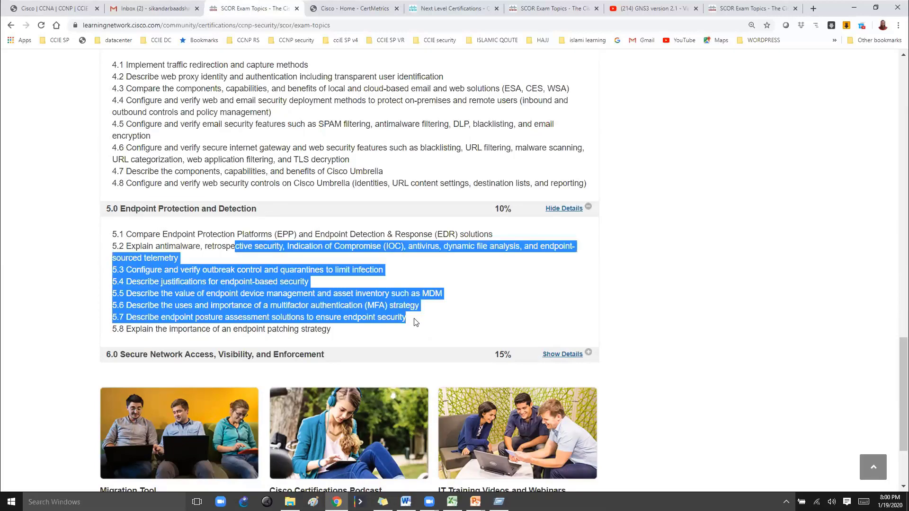
left_click(353, 315)
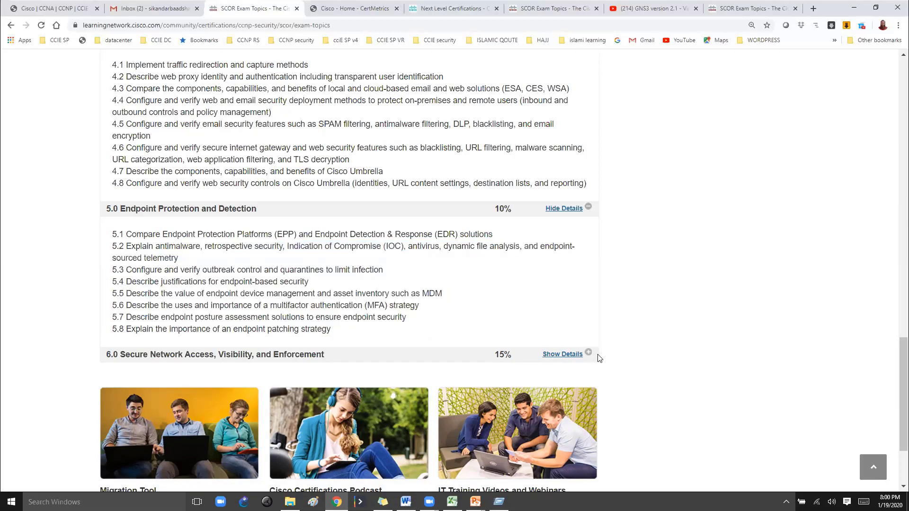
Expand row 6.0 and briefly highlight the asset inventory/MDM text in item 5.5.
left_click(563, 354)
scroll(517, 375, "down", 3)
scroll(481, 351, "up", 2)
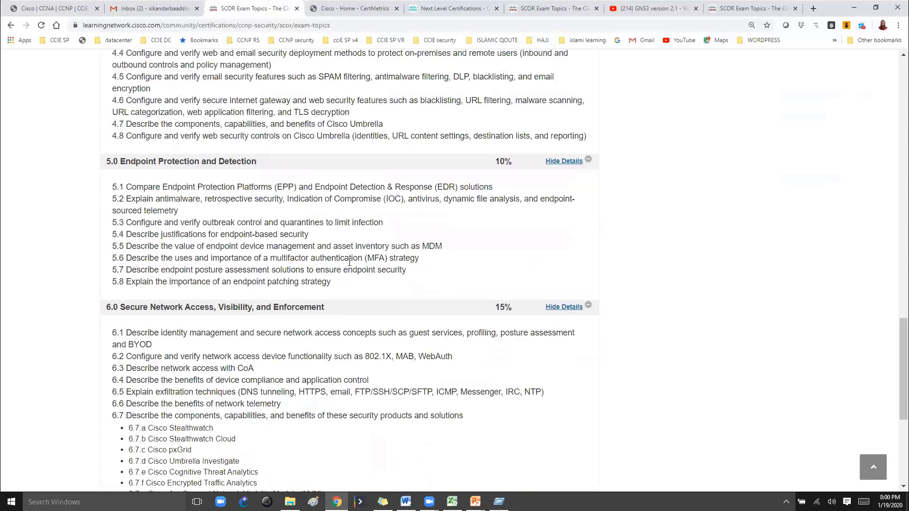
mouse_move(394, 246)
left_mouse_down()
mouse_move(458, 248)
mouse_move(411, 247)
left_mouse_up()
left_click(447, 249)
left_click(403, 259)
left_click_drag(335, 246, 462, 252)
left_click(419, 262)
scroll(347, 330, "down", 2)
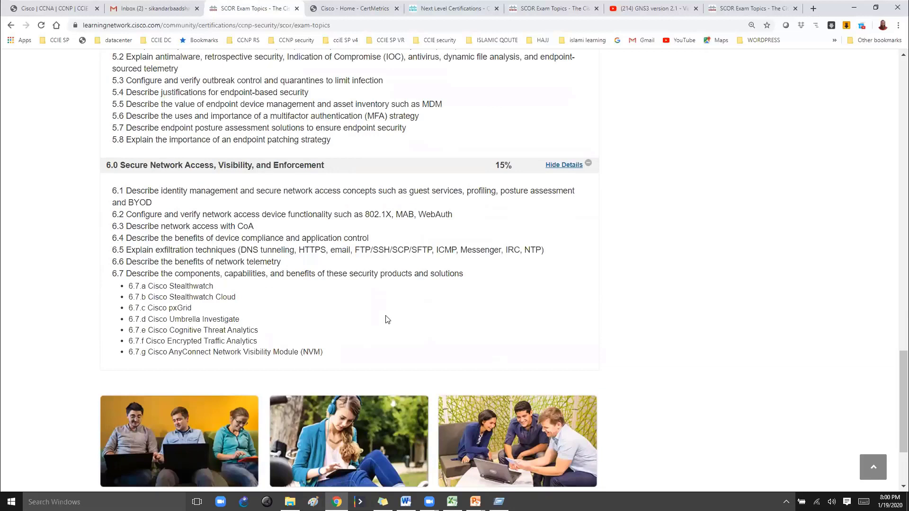
Pen-circle Network Access, 802.1X/MAB/WebAuth and the 6.7 products, then erase and highlight 6.6–6.7.a.
key("ctrl+alt+g")
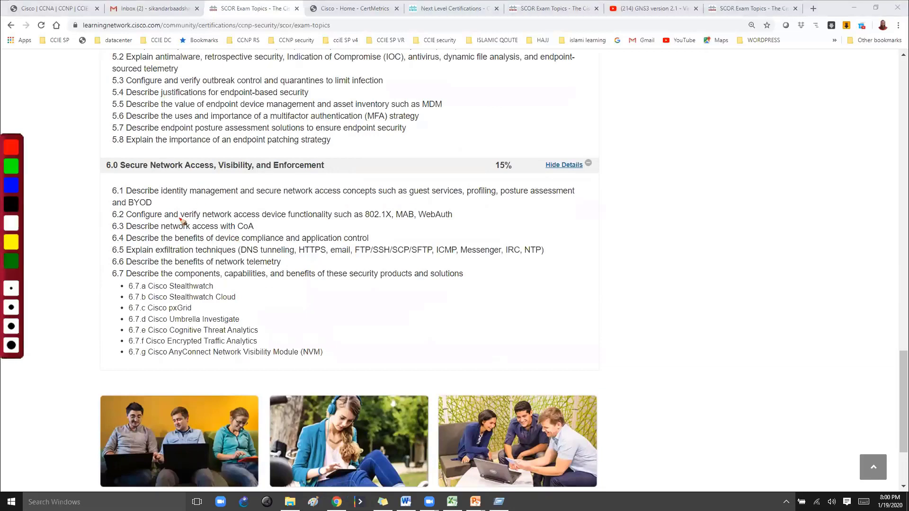
left_click_drag(163, 151, 202, 154)
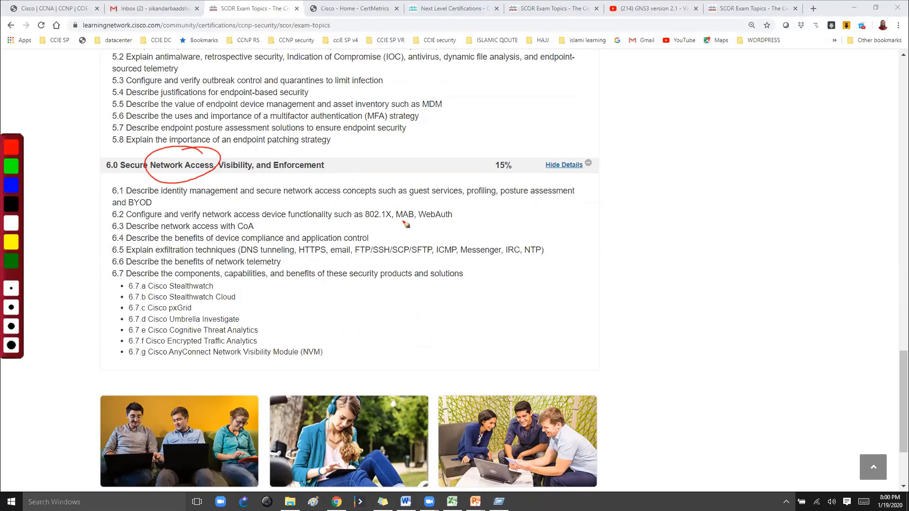
mouse_move(365, 225)
left_mouse_down()
mouse_move(453, 226)
mouse_move(359, 213)
left_mouse_up()
left_click_drag(416, 205, 418, 166)
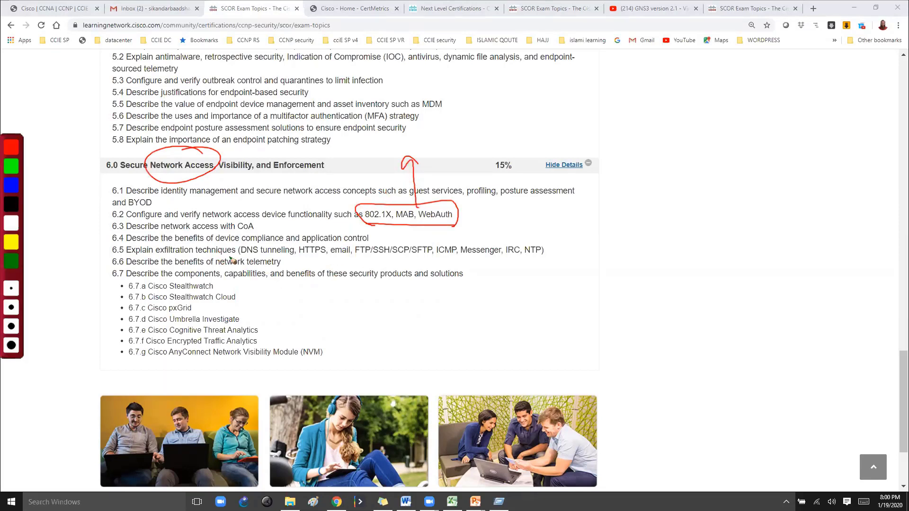
mouse_move(221, 283)
left_mouse_down()
mouse_move(235, 279)
mouse_move(284, 317)
left_mouse_up()
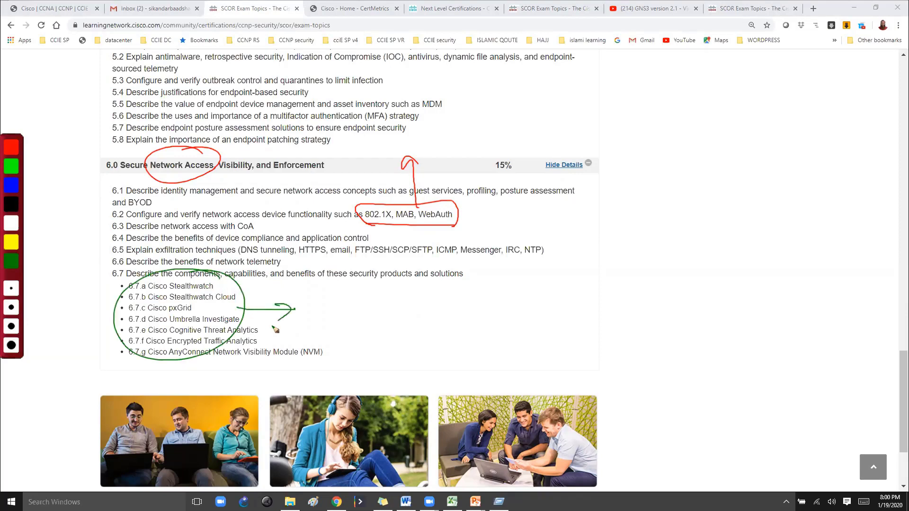
key("Escape")
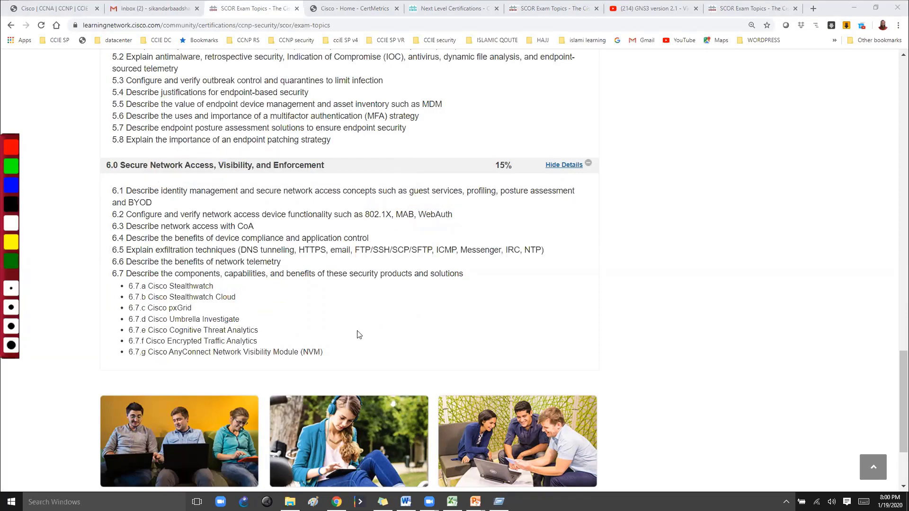
left_click_drag(126, 261, 229, 290)
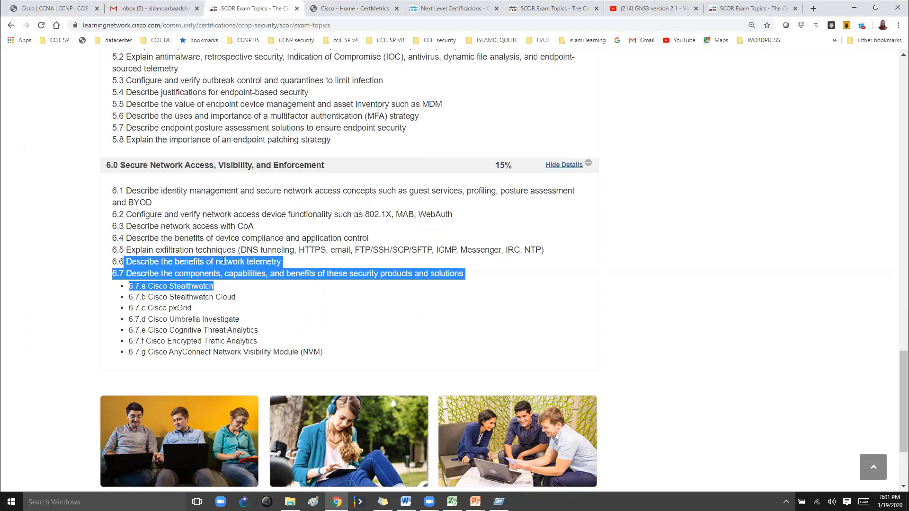
left_click(172, 235)
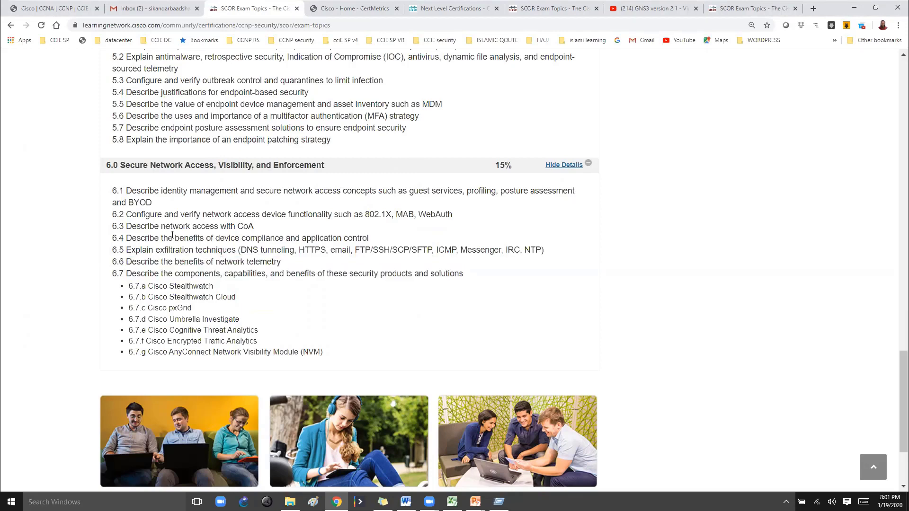
scroll(190, 239, "up", 2)
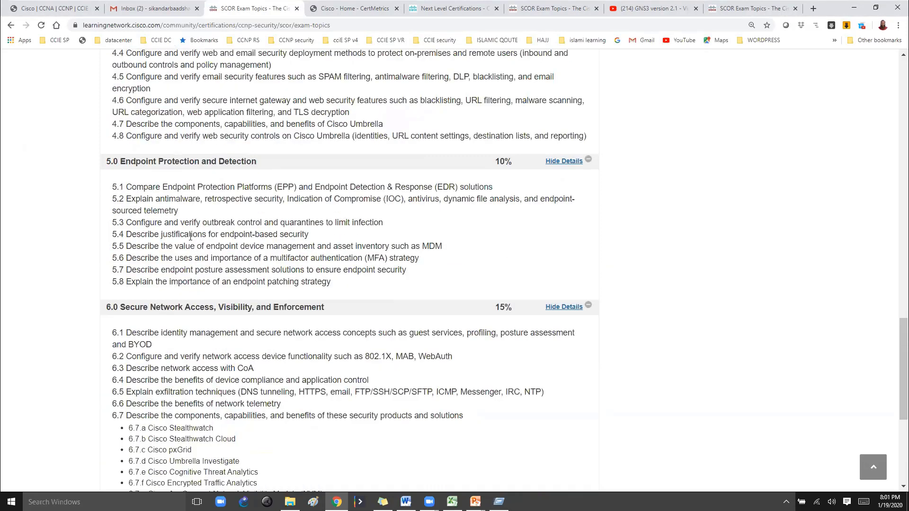
scroll(189, 237, "up", 3)
scroll(190, 236, "up", 4)
scroll(190, 237, "up", 3)
scroll(189, 237, "up", 3)
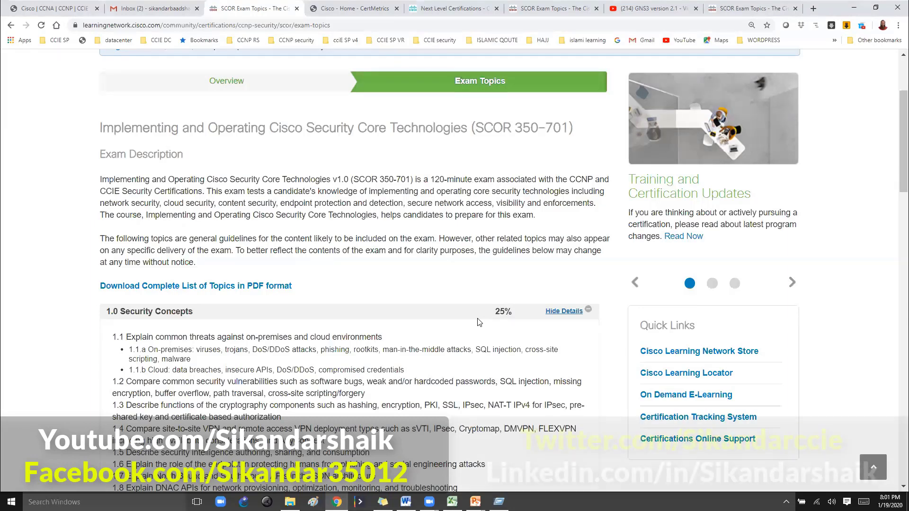
scroll(424, 345, "down", 1)
scroll(425, 346, "down", 3)
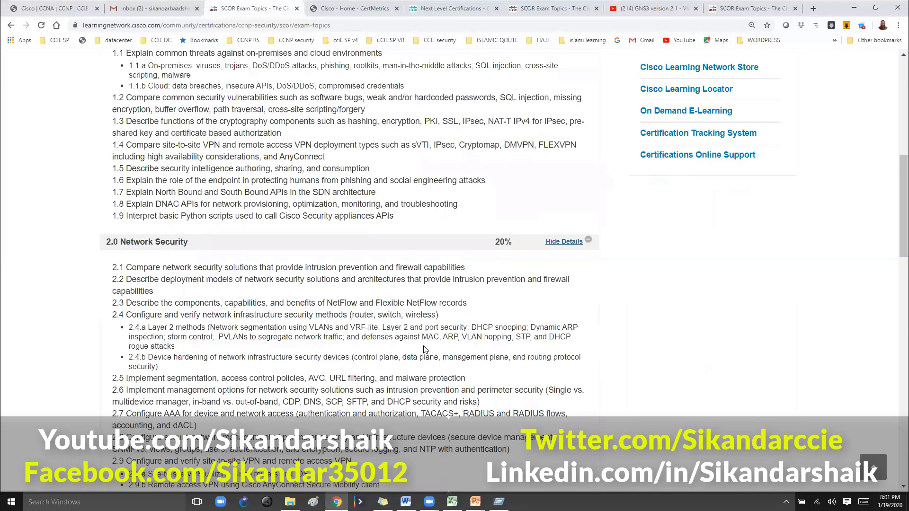
scroll(424, 346, "down", 3)
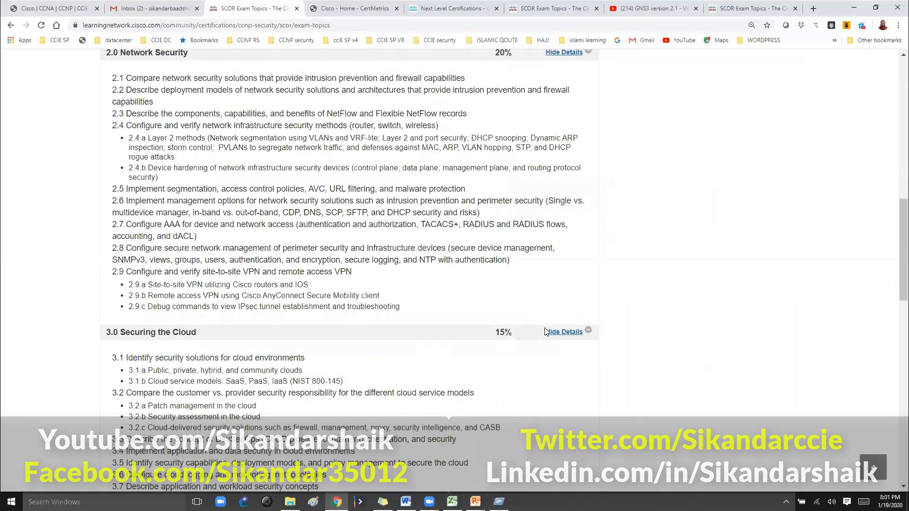